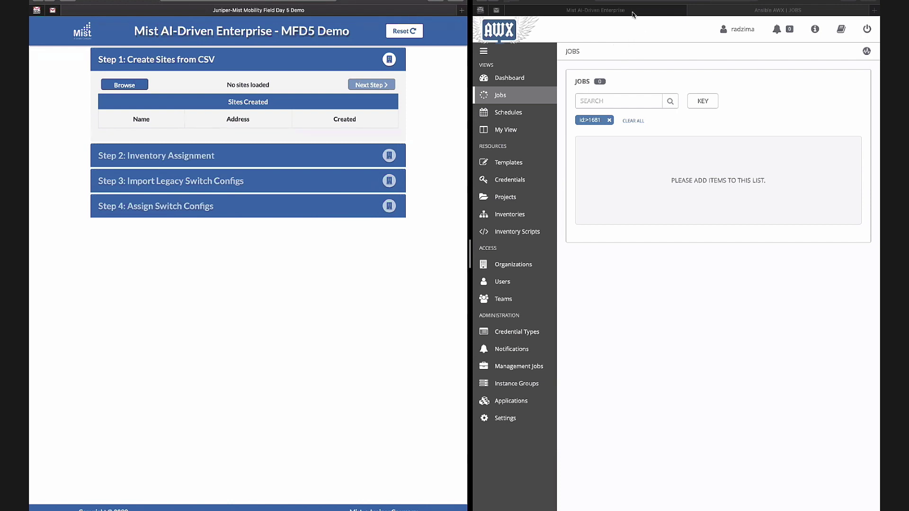
Display the Mist Sites list, which holds only Cupertino Office, then refocus the demo window.
left_click(634, 11)
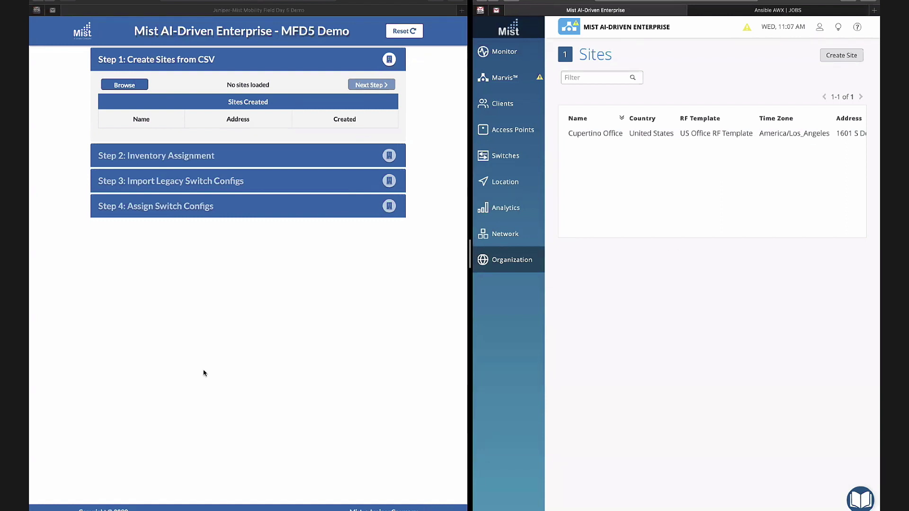
left_click(237, 279)
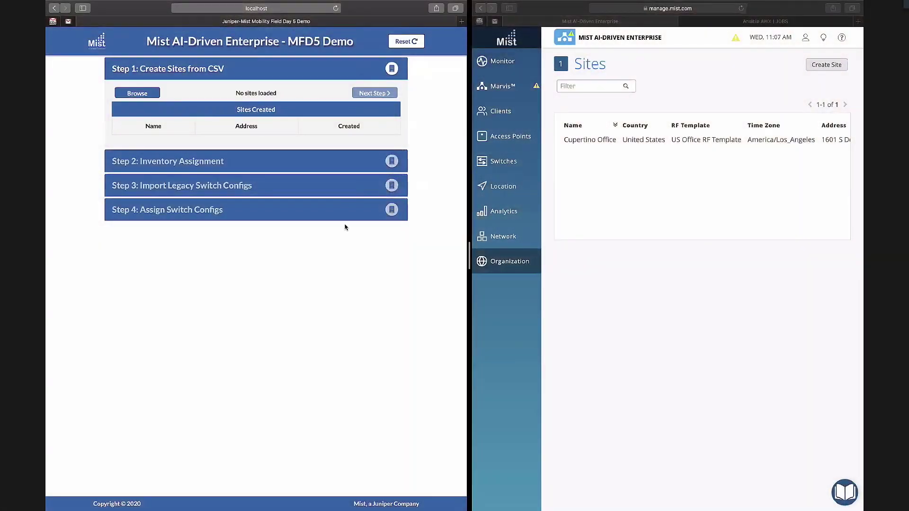
Check the AWX jobs, then reload the Mist Sites list until IDA and NEV appear.
left_click(718, 22)
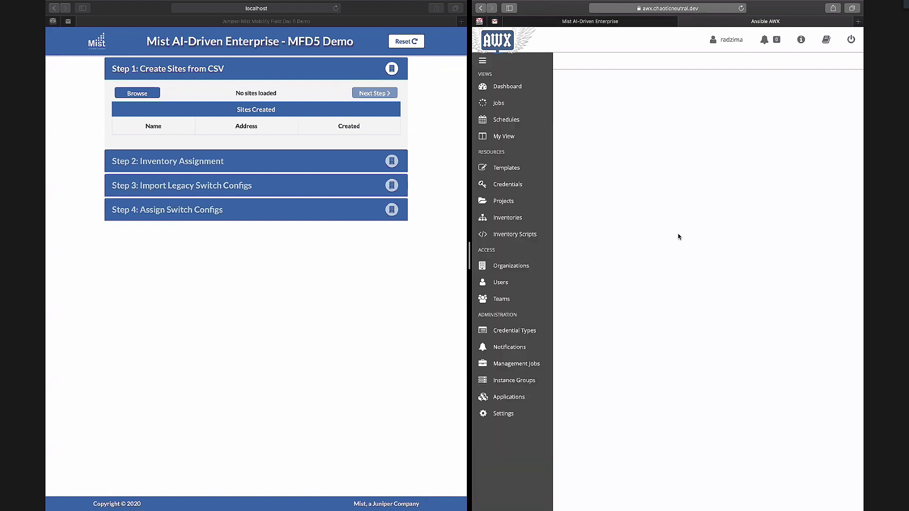
left_click(610, 22)
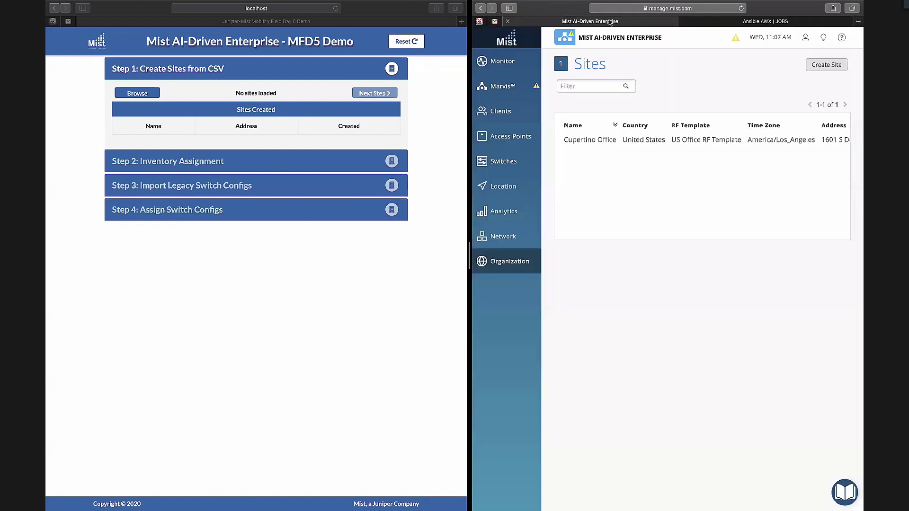
key("super+r")
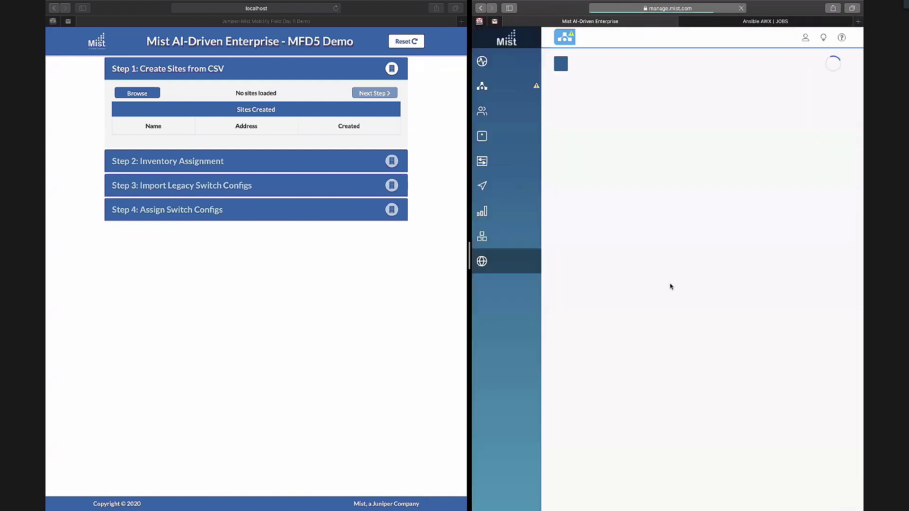
key("super+r")
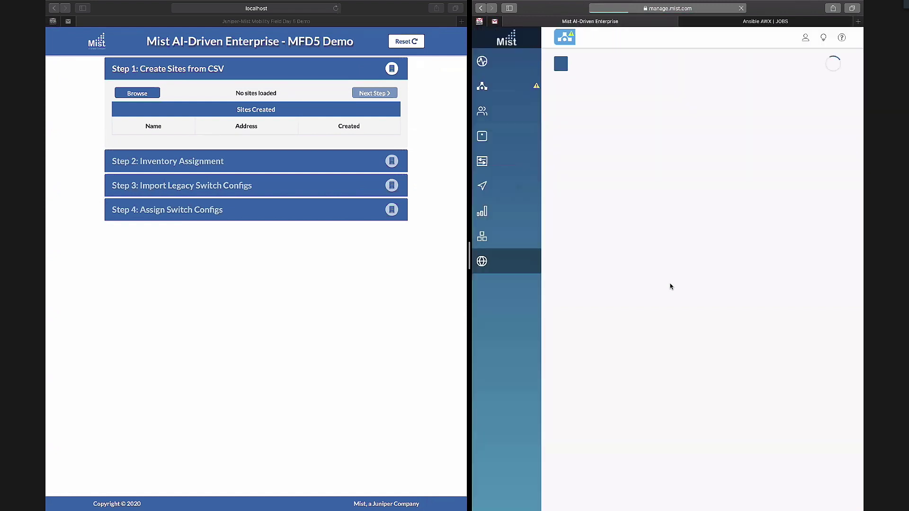
key("super+r")
key("super+r")
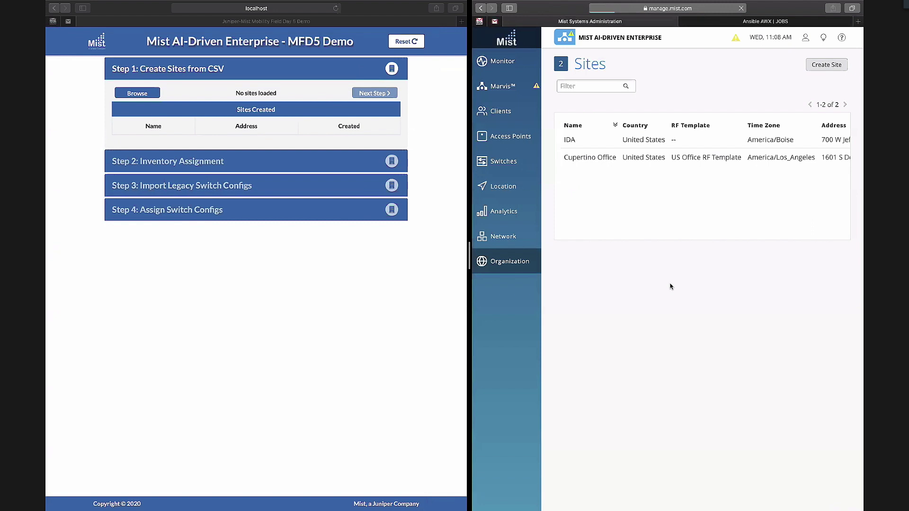
key("super+r")
key("super+r")
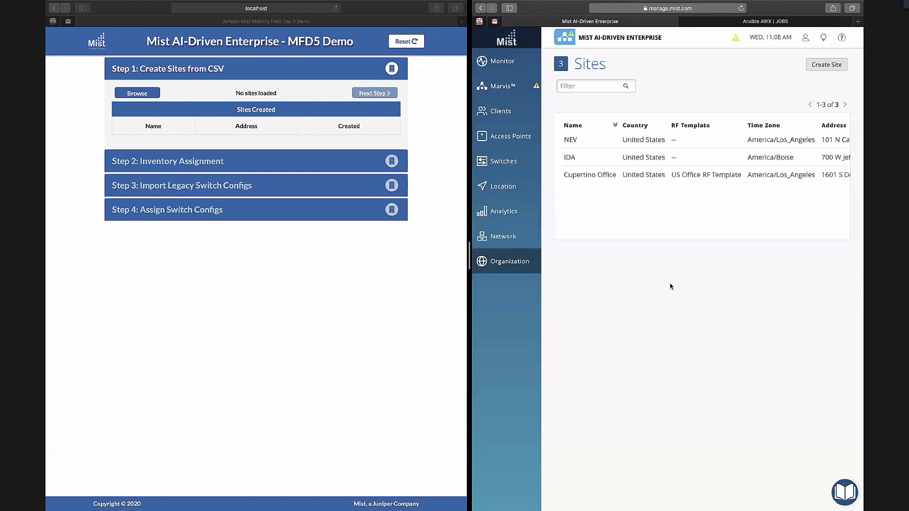
scroll(753, 175, "right", 5)
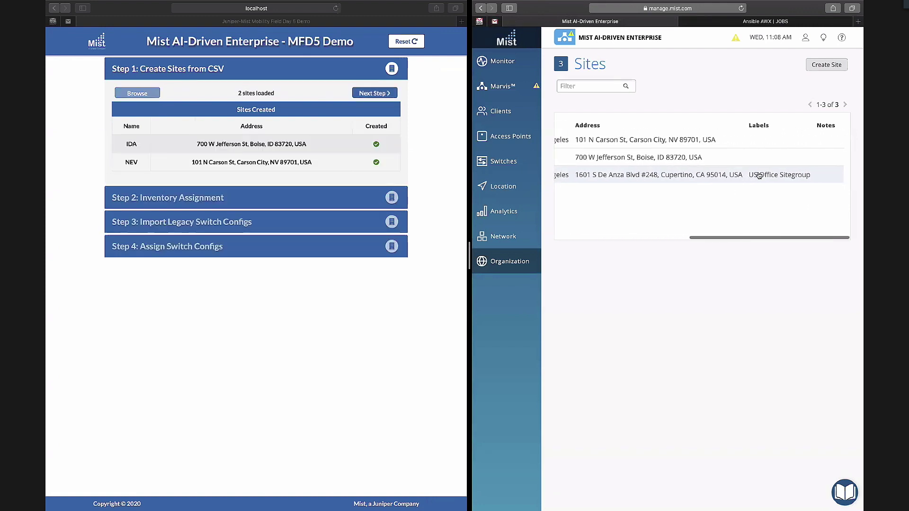
scroll(757, 175, "left", 5)
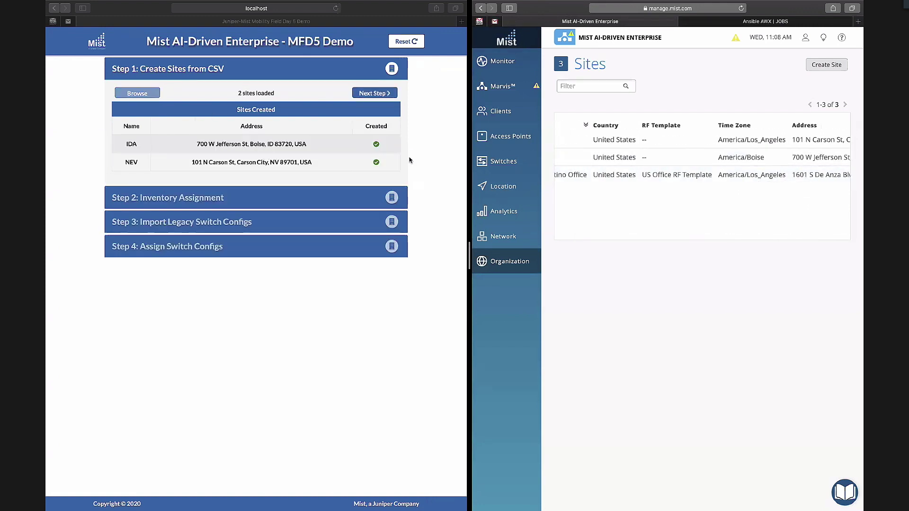
scroll(652, 195, "left", 3)
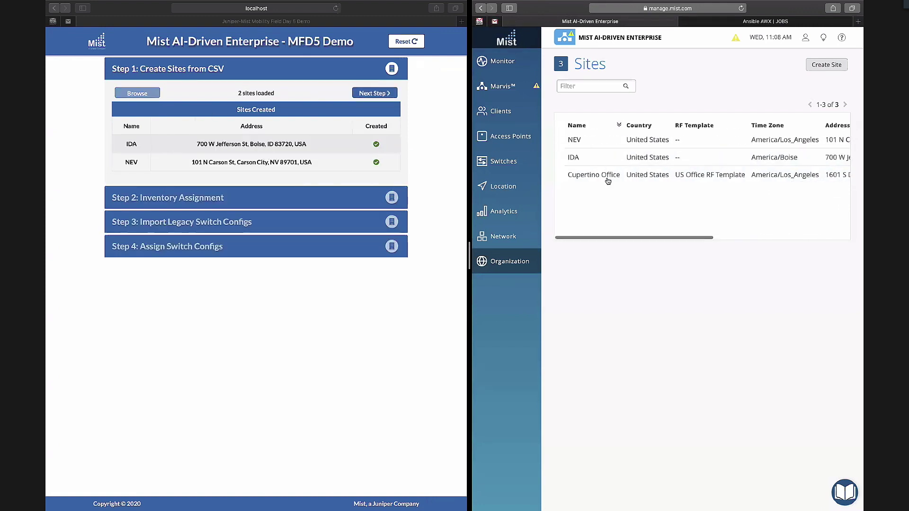
Inspect the NEV site's configuration, then return to the Sites list and the demo page.
left_click(635, 139)
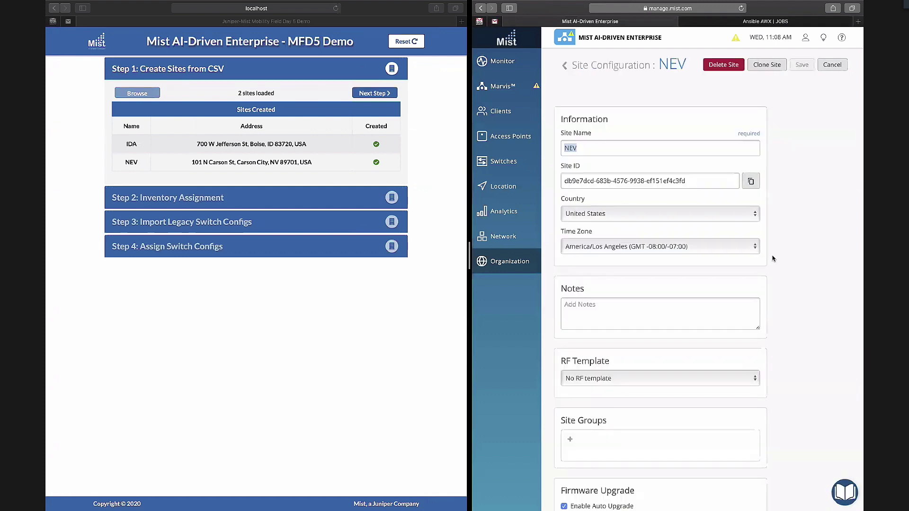
scroll(772, 258, "down", 15)
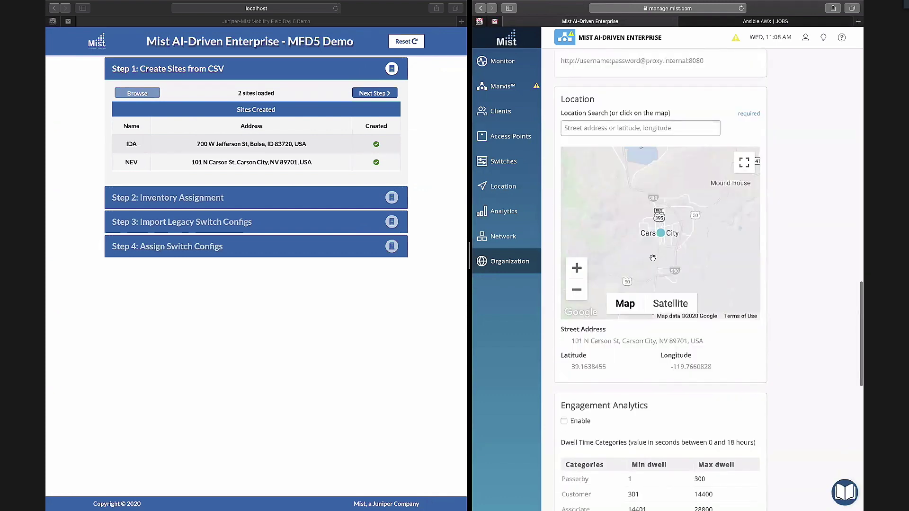
scroll(785, 377, "up", 15)
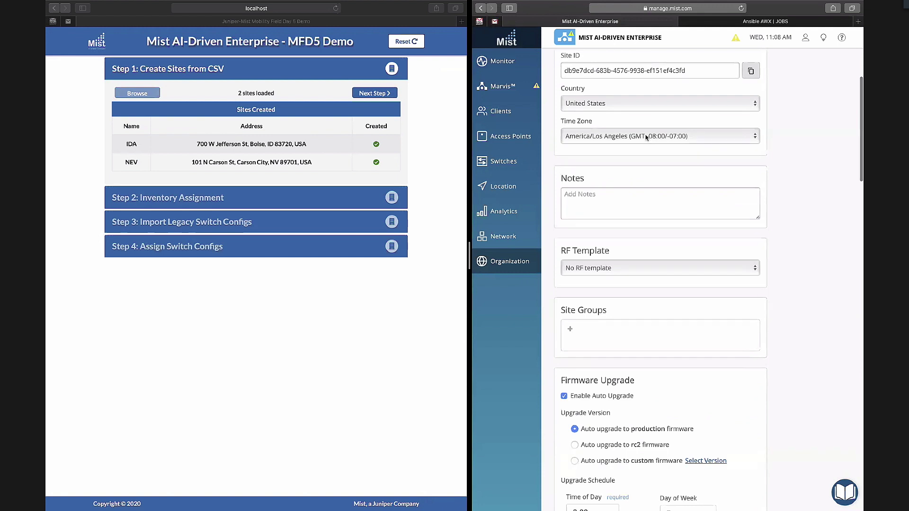
left_click(585, 71)
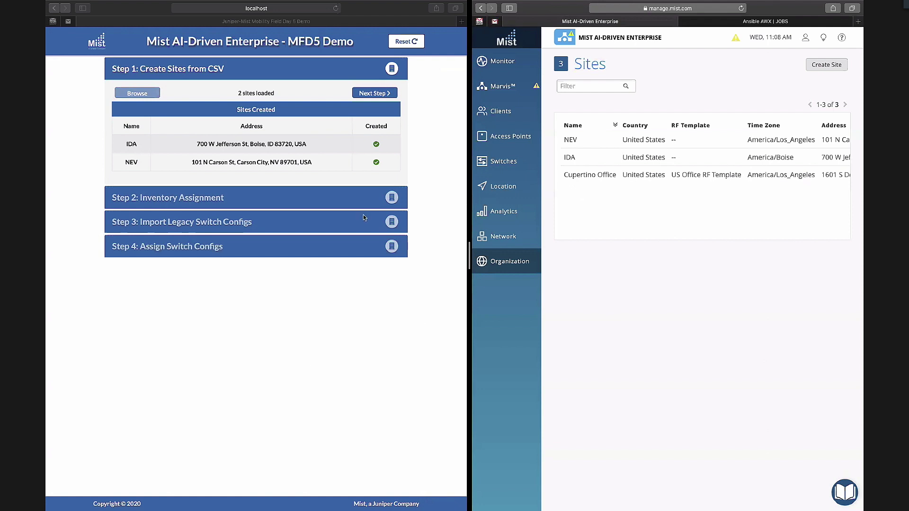
left_click(437, 95)
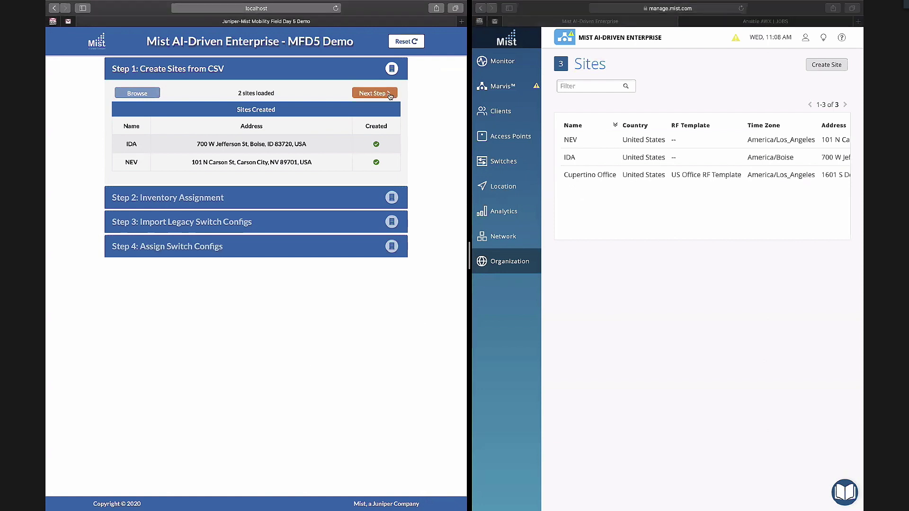
left_click(390, 94)
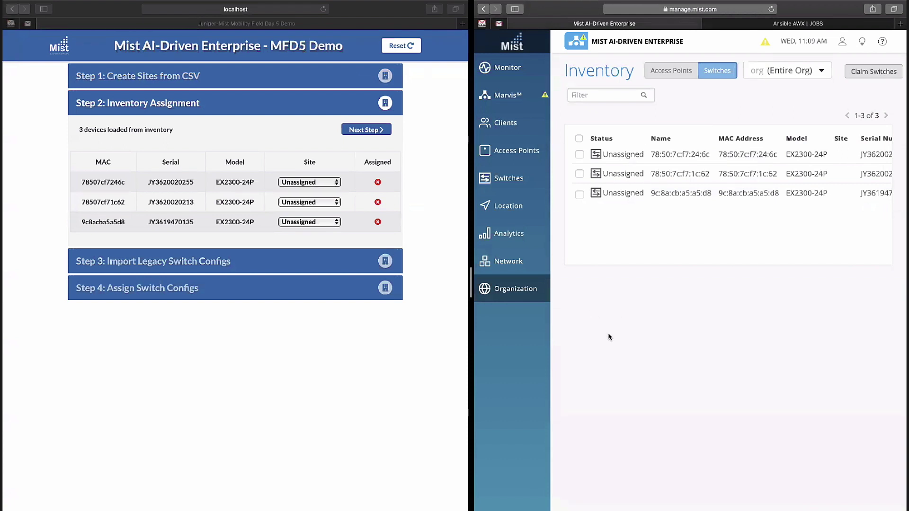
Assign the three EX2300-24P switches to sites IDA, NEV and NEV.
left_click(324, 166)
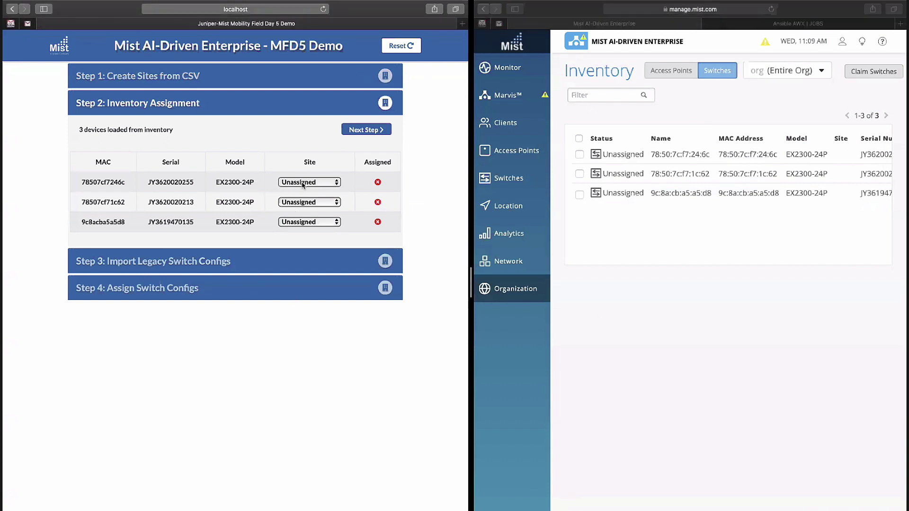
left_click(330, 183)
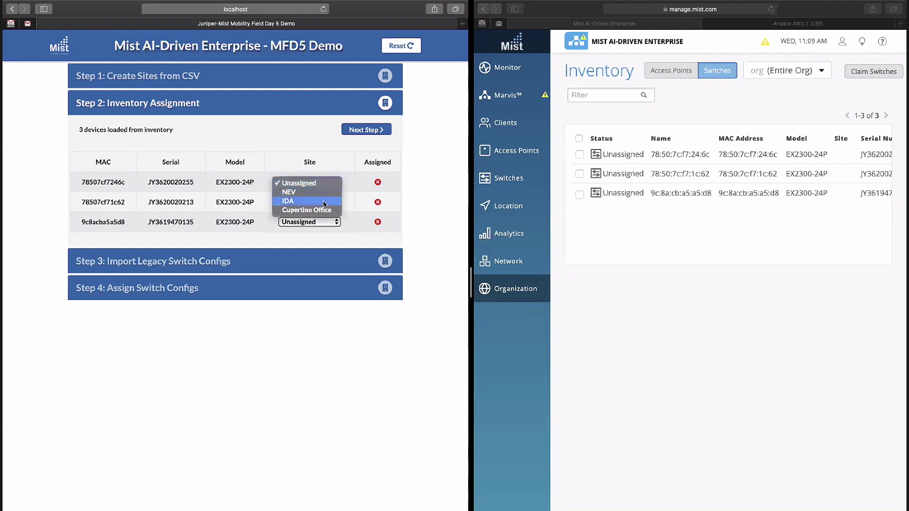
left_click(324, 202)
left_click(325, 203)
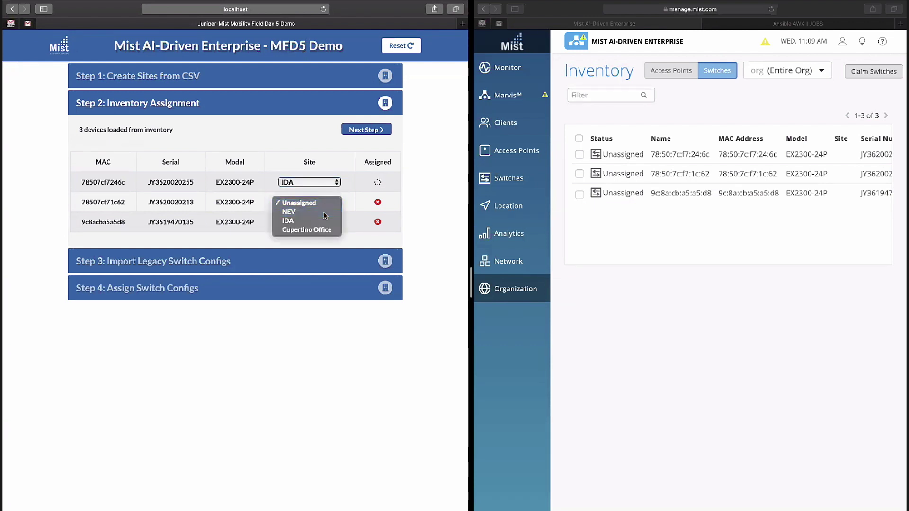
left_click(324, 211)
left_click(325, 222)
left_click(325, 232)
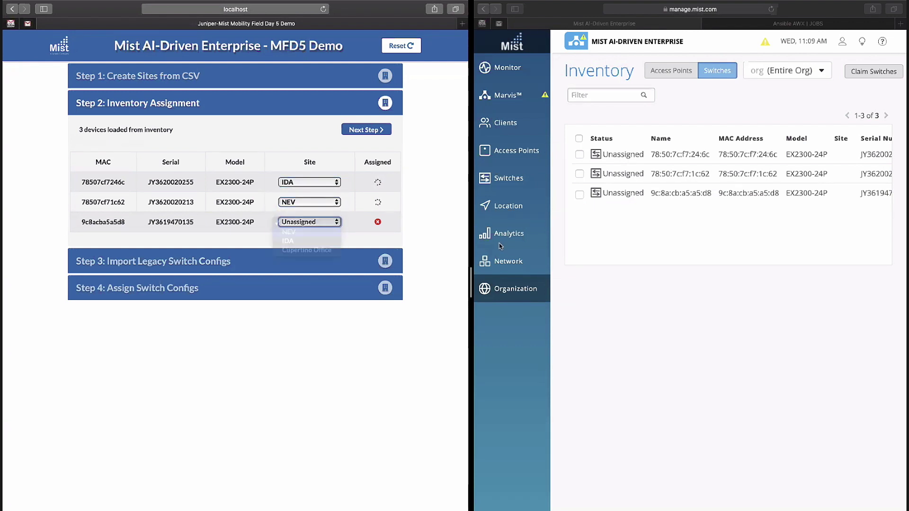
Refresh the AWX jobs and the Mist switch inventory to confirm the new site assignments.
left_click(701, 349)
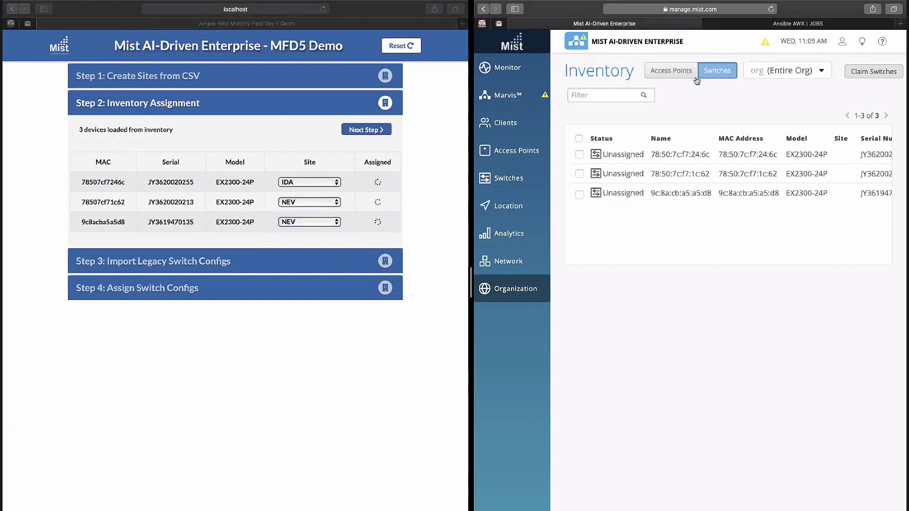
left_click(774, 26)
left_click(772, 9)
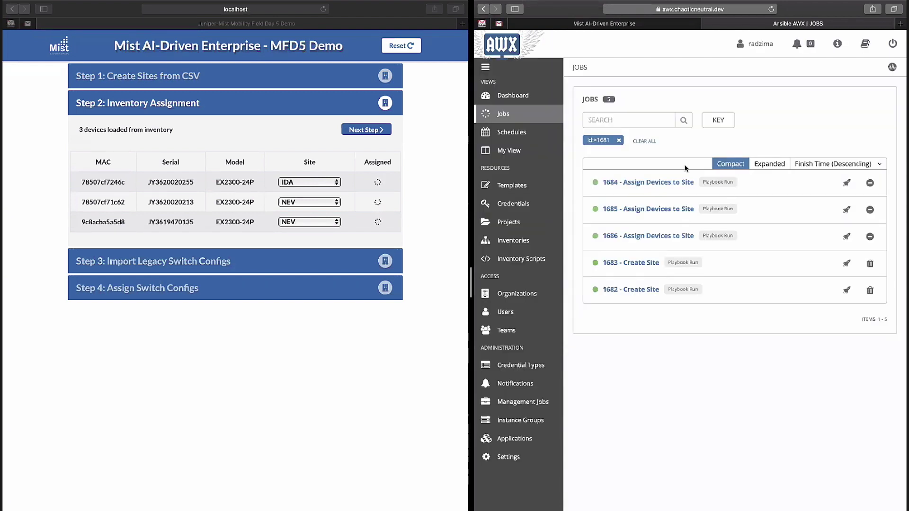
left_click(637, 24)
left_click(771, 9)
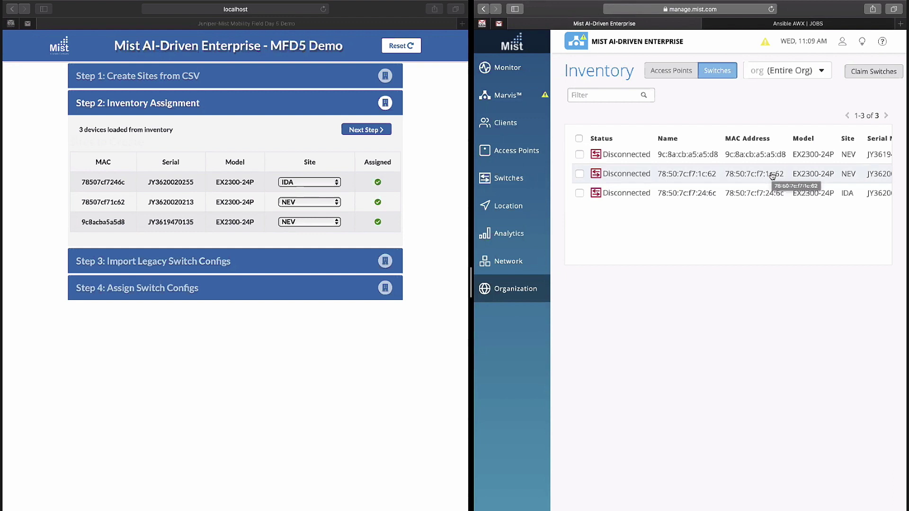
scroll(773, 180, "right", 2)
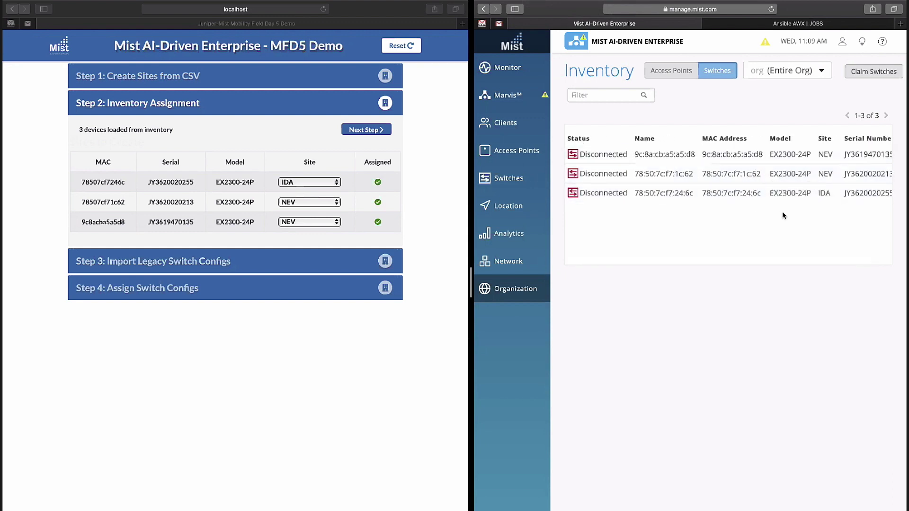
scroll(767, 190, "right", 2)
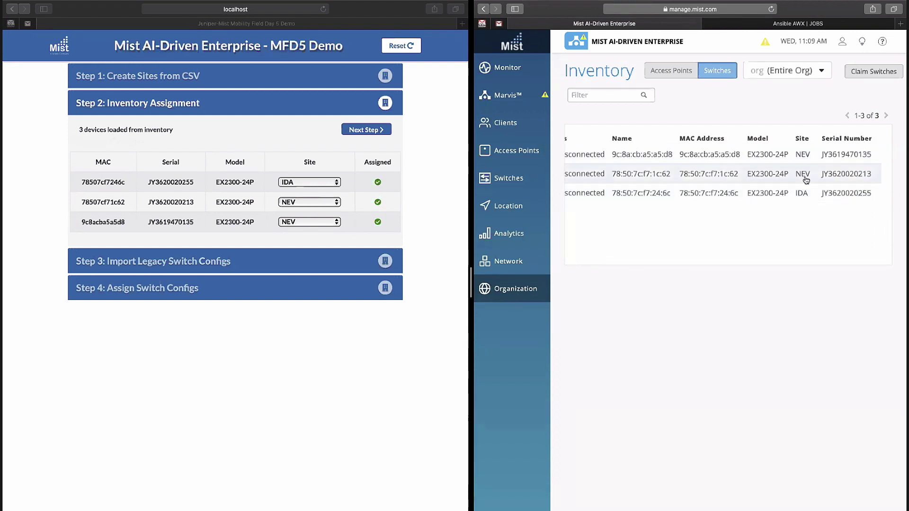
left_click(401, 358)
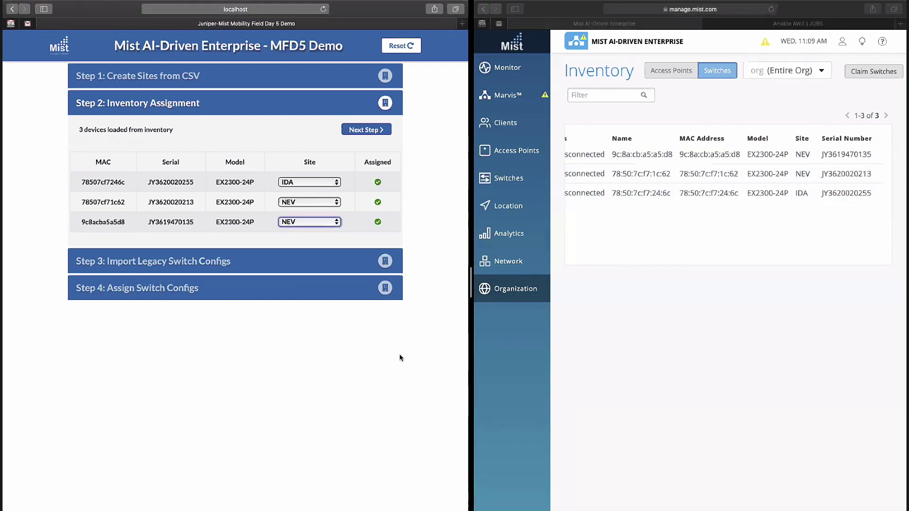
Upload RyanCiscoSwitch.txt as NEV's legacy config and start configuring the NEV site.
left_click(385, 134)
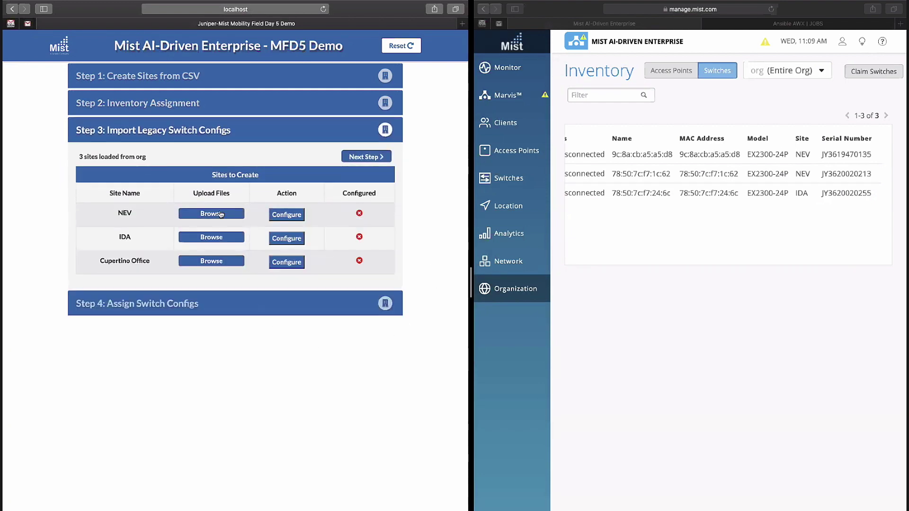
left_click(220, 214)
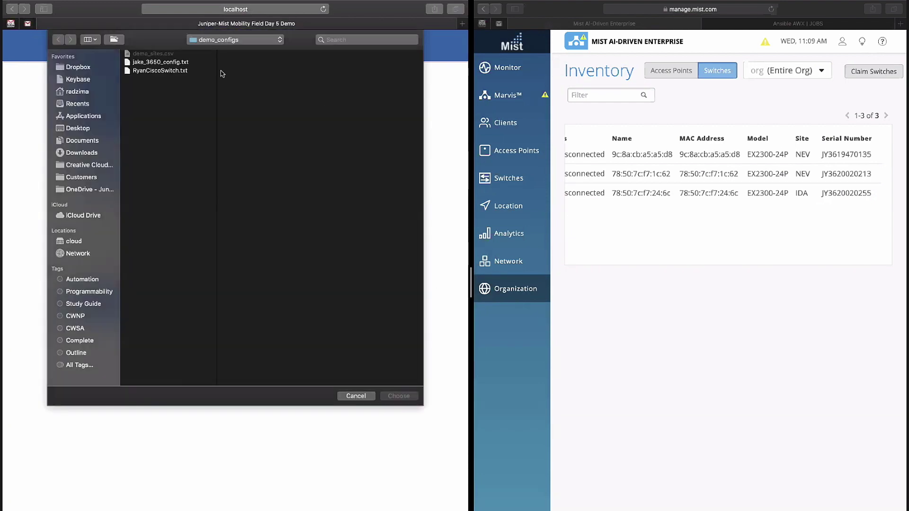
left_click(172, 71)
key("space")
scroll(488, 295, "down", 5)
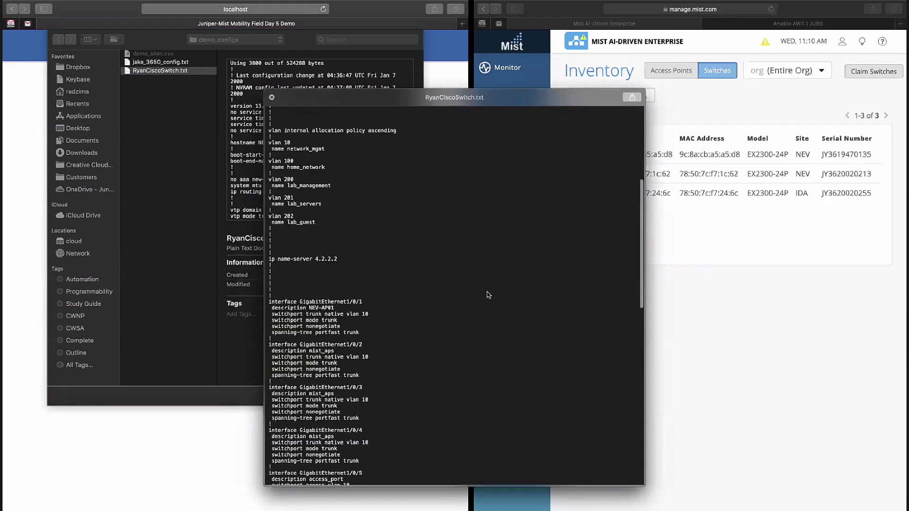
scroll(489, 294, "down", 20)
scroll(489, 294, "down", 20)
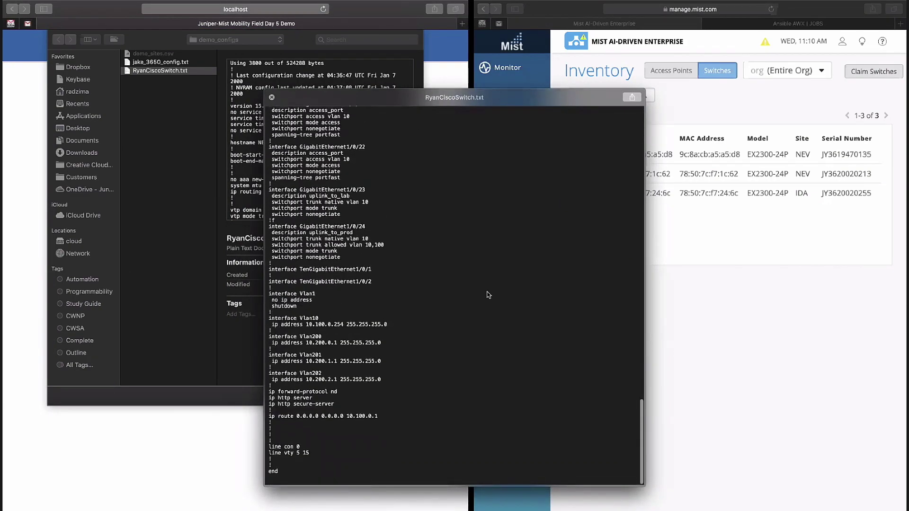
scroll(488, 295, "up", 20)
key("space")
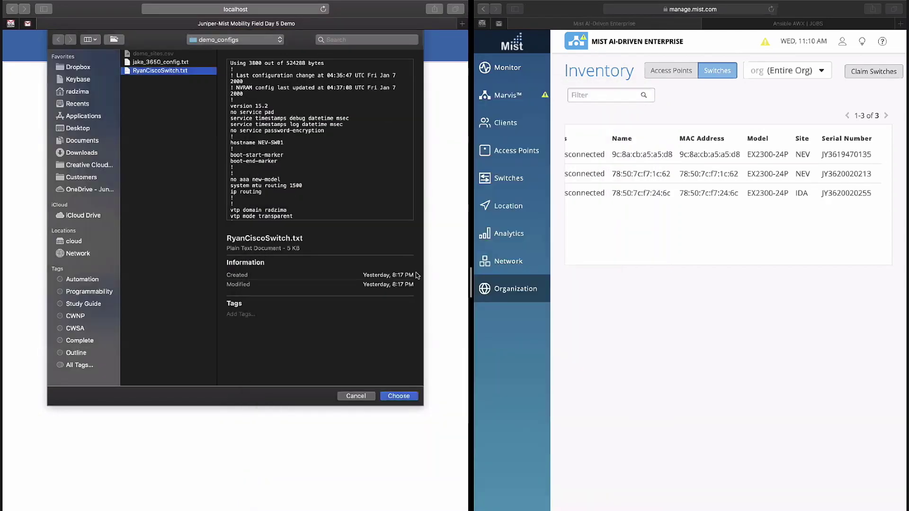
left_click(392, 397)
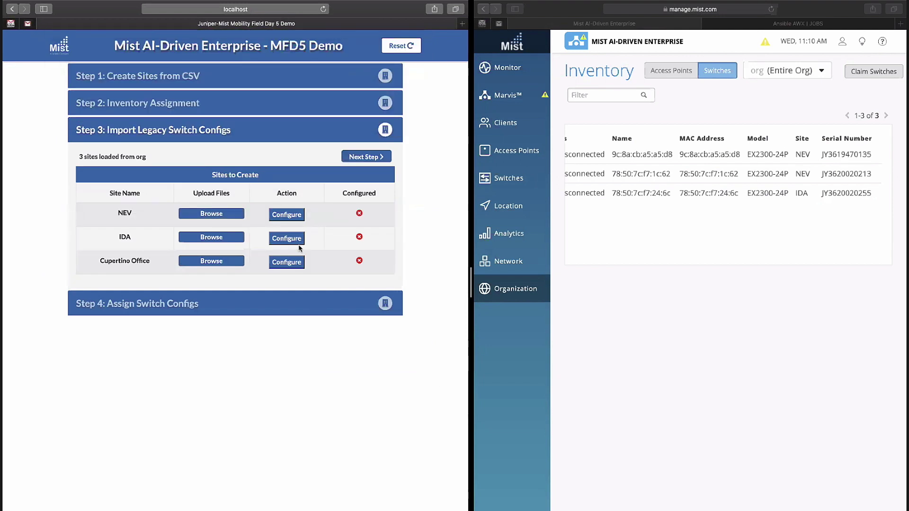
left_click(294, 216)
Upload jake_3650_config.txt for the IDA site and start configuring it.
left_click(222, 239)
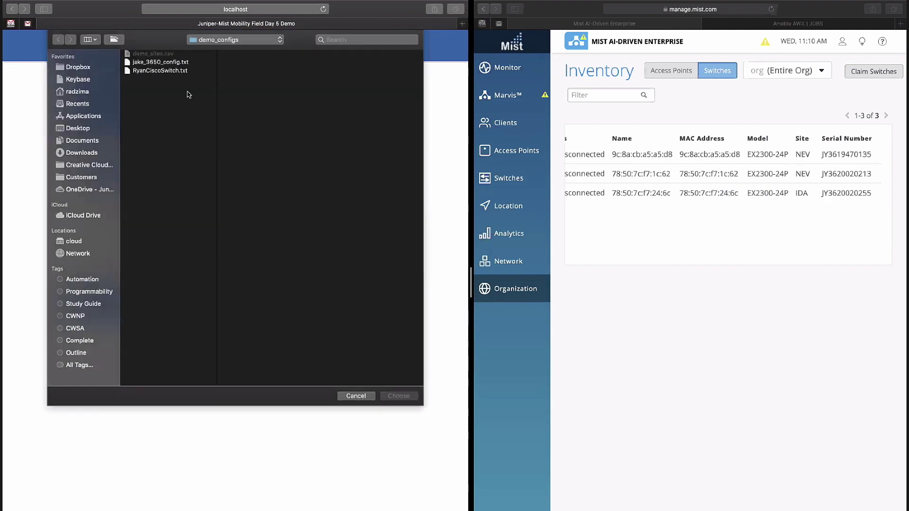
left_click(185, 62)
key("space")
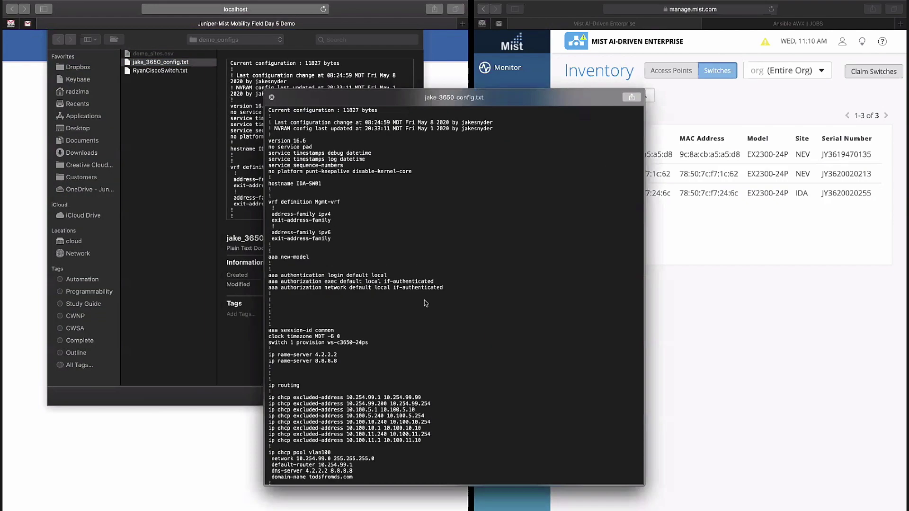
scroll(424, 304, "down", 20)
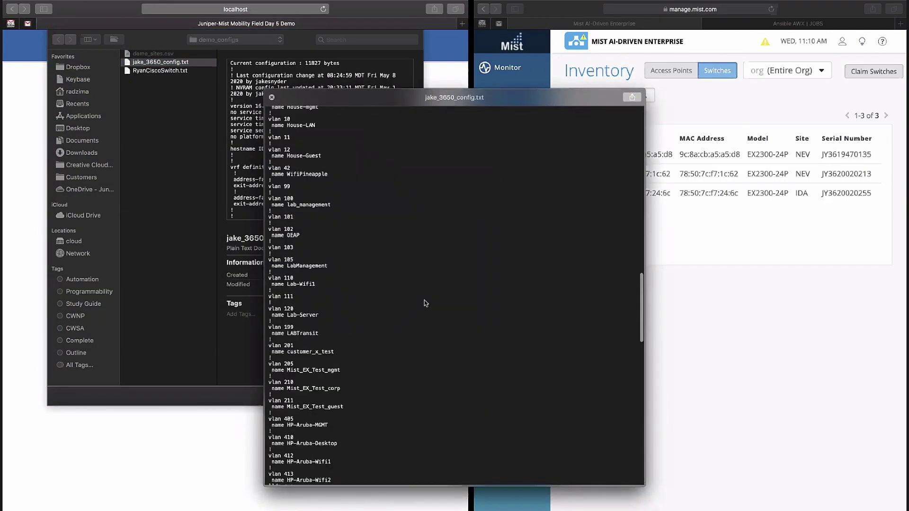
key("space")
left_click(399, 396)
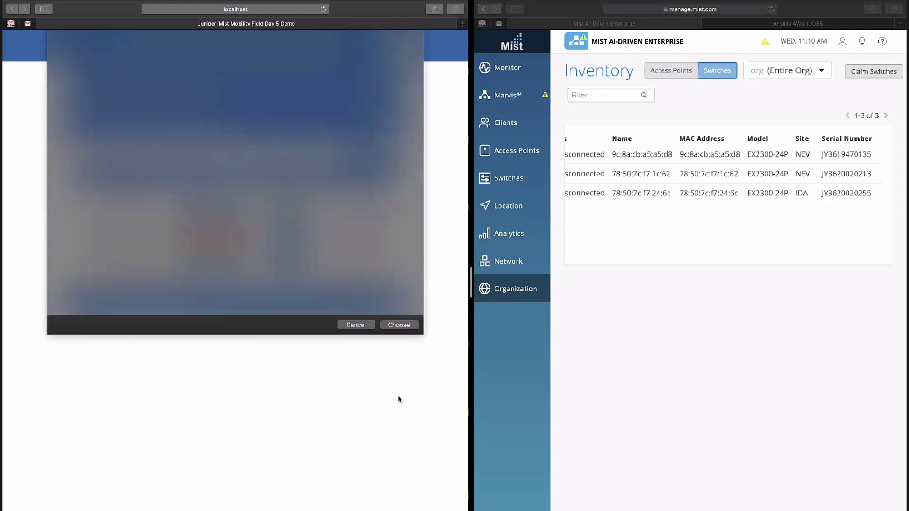
left_click(292, 238)
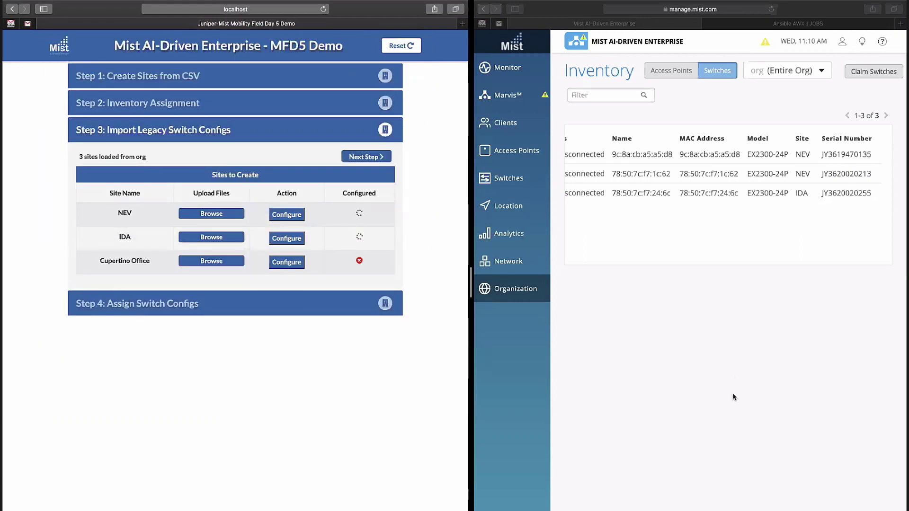
left_click(807, 22)
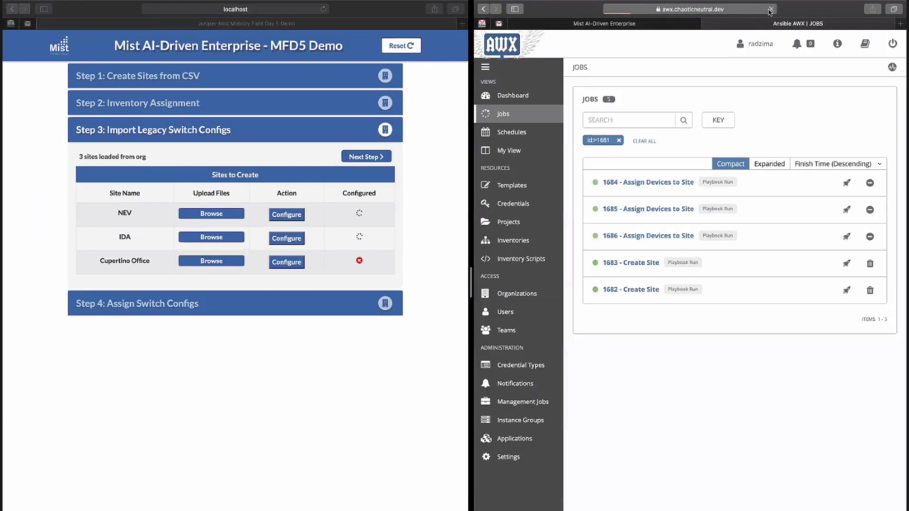
Refresh the AWX jobs and open Mist's per-site Switch Configuration overview.
left_click(771, 10)
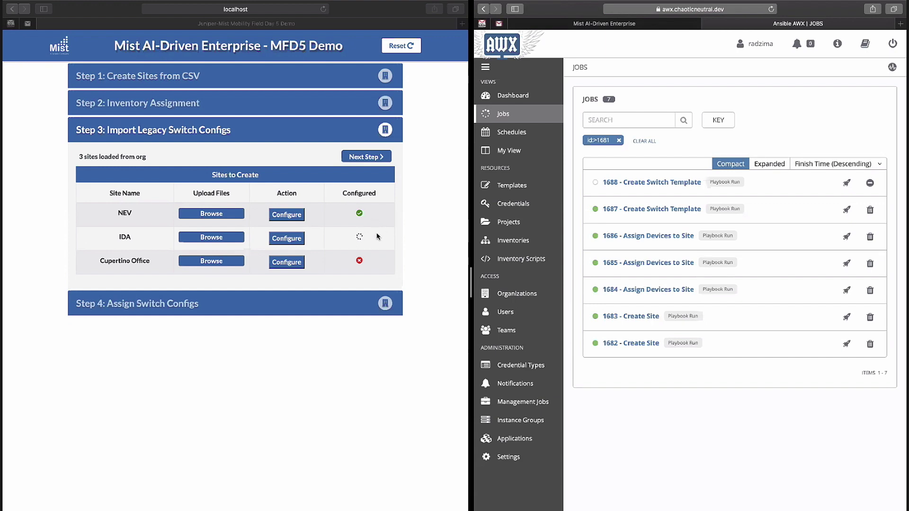
left_click(639, 23)
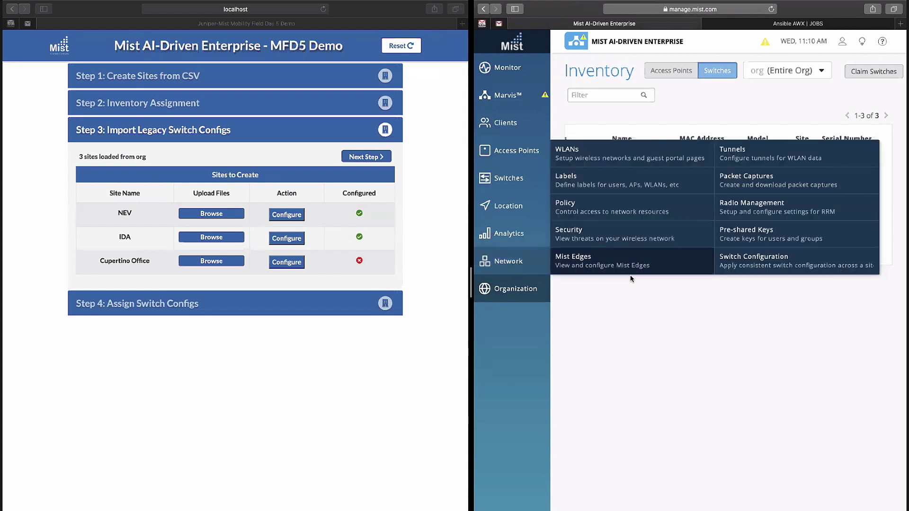
mouse_move(545, 263)
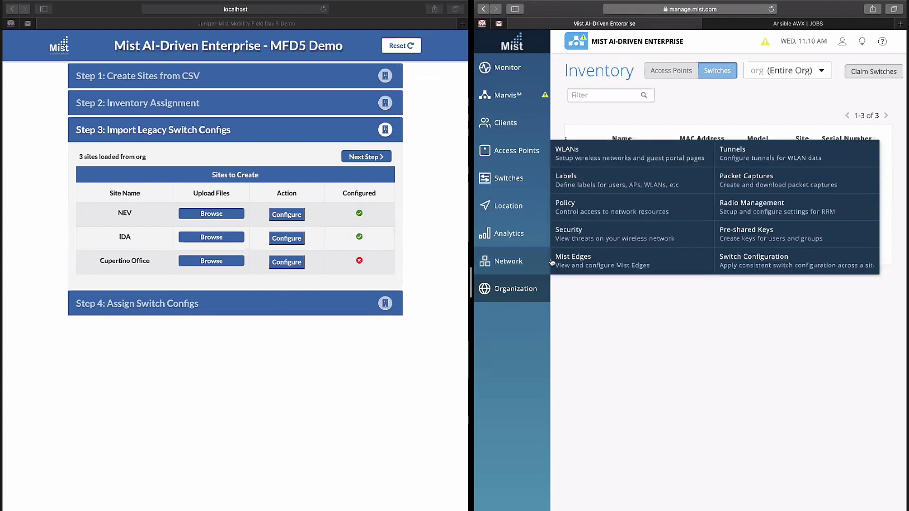
left_click(762, 264)
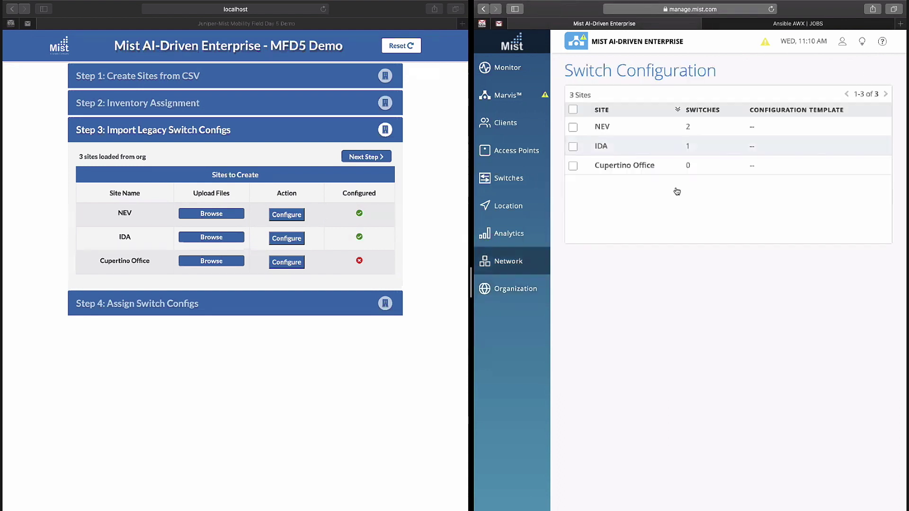
Review the NEV site's switch configuration and return to the site list.
left_click(640, 135)
scroll(867, 417, "down", 10)
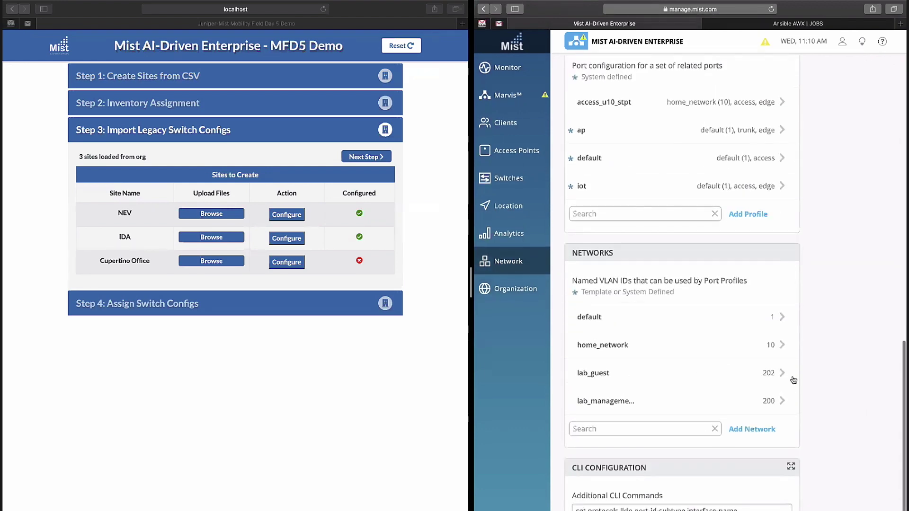
scroll(788, 377, "down", 2)
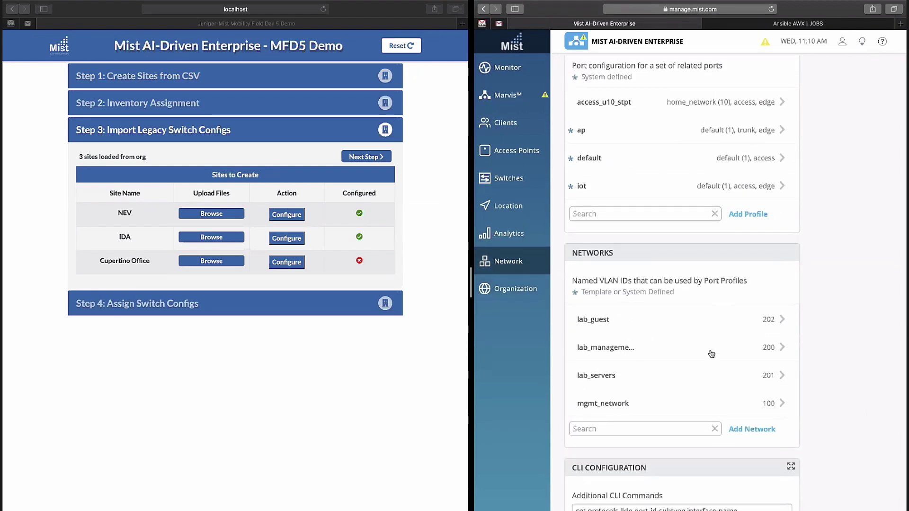
scroll(712, 354, "up", 1)
scroll(712, 354, "up", 1)
scroll(844, 349, "up", 8)
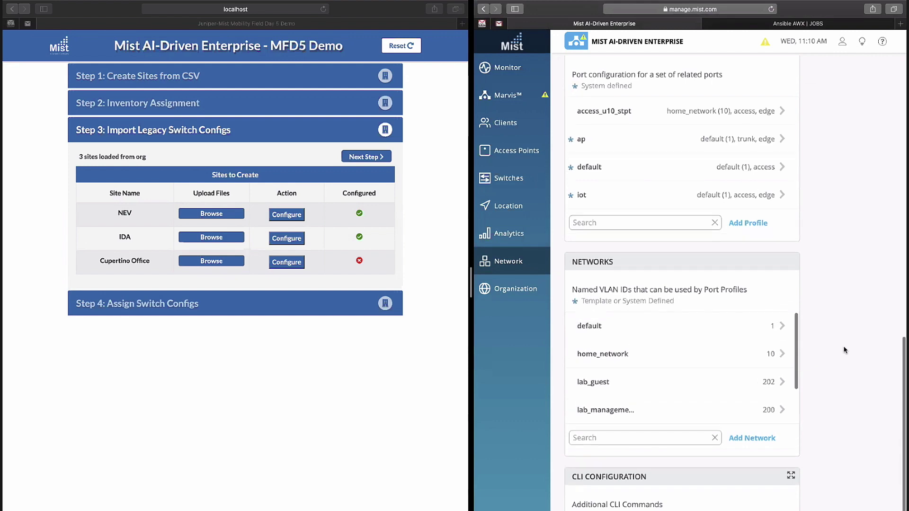
scroll(728, 341, "down", 2)
scroll(728, 341, "down", 2)
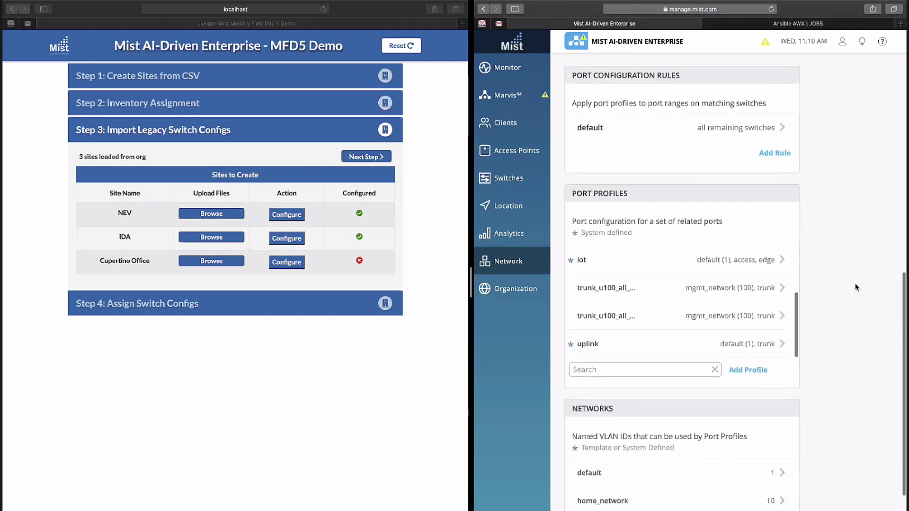
scroll(844, 276, "up", 7)
scroll(634, 113, "up", 3)
left_click(576, 72)
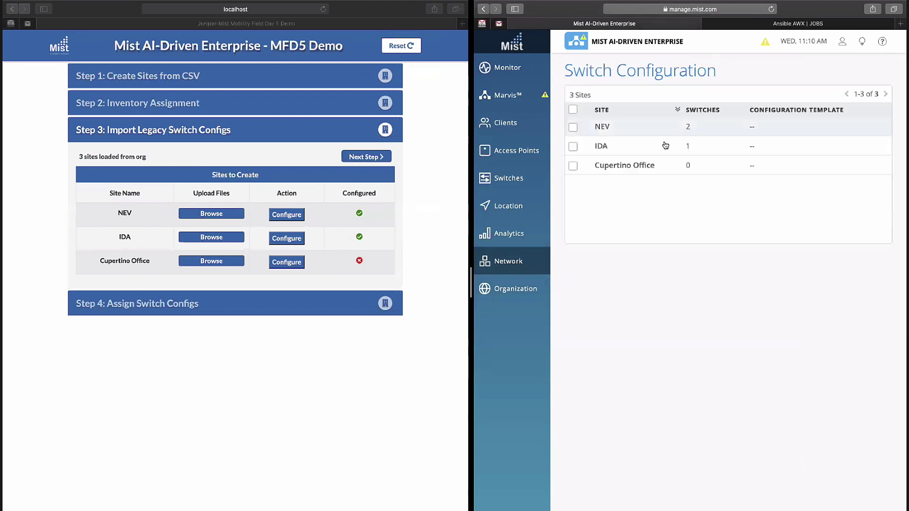
Review the IDA site's switch configuration, then go back to the site list and the demo.
left_click(638, 149)
scroll(822, 424, "down", 10)
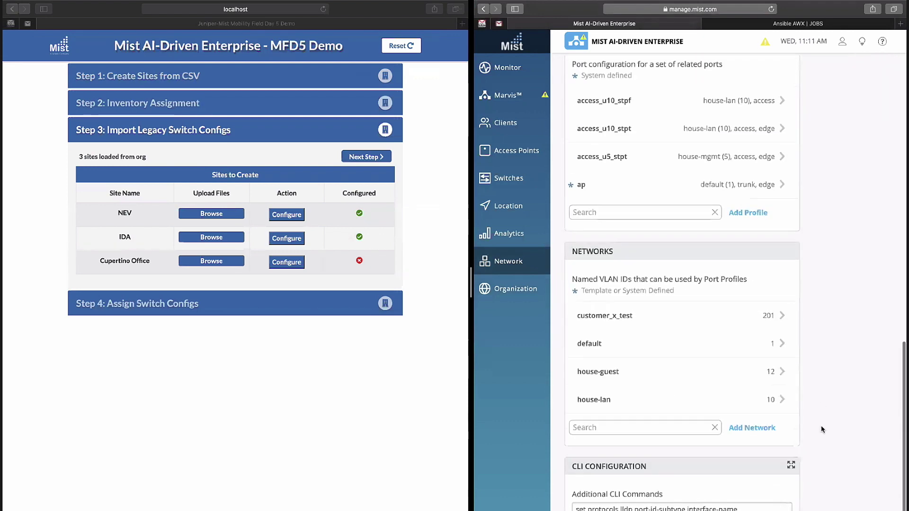
scroll(722, 356, "down", 2)
scroll(721, 355, "down", 3)
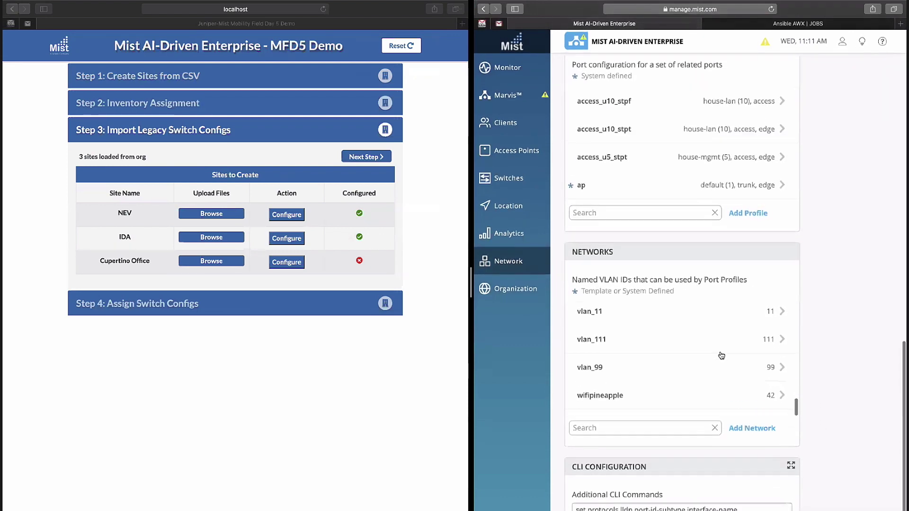
scroll(722, 356, "up", 3)
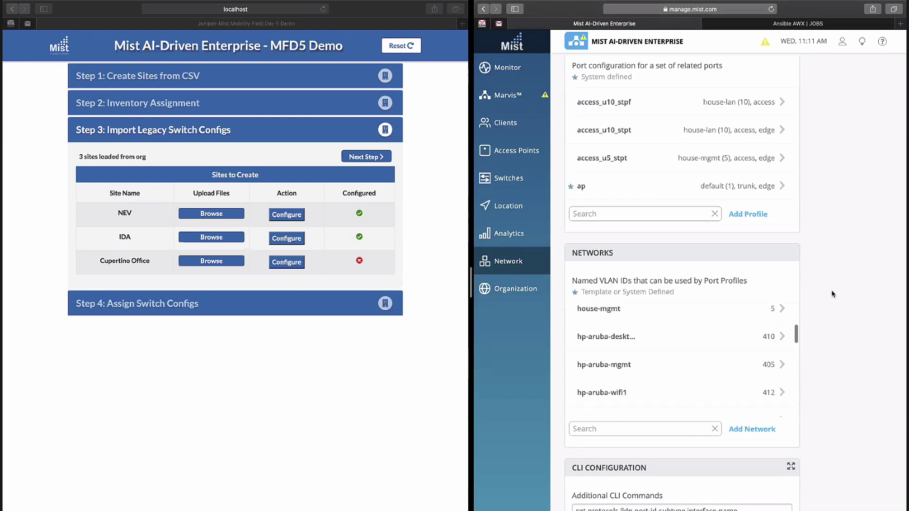
scroll(832, 297, "up", 3)
scroll(729, 252, "down", 8)
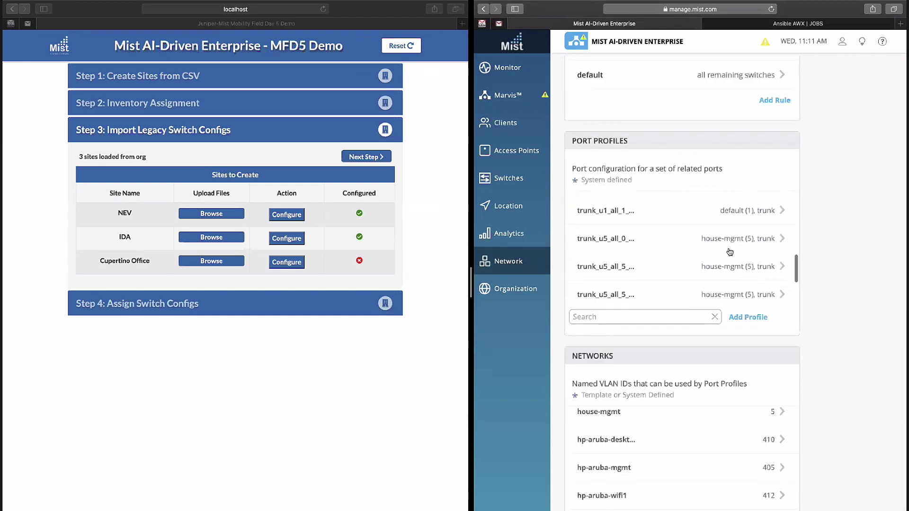
scroll(730, 252, "down", 3)
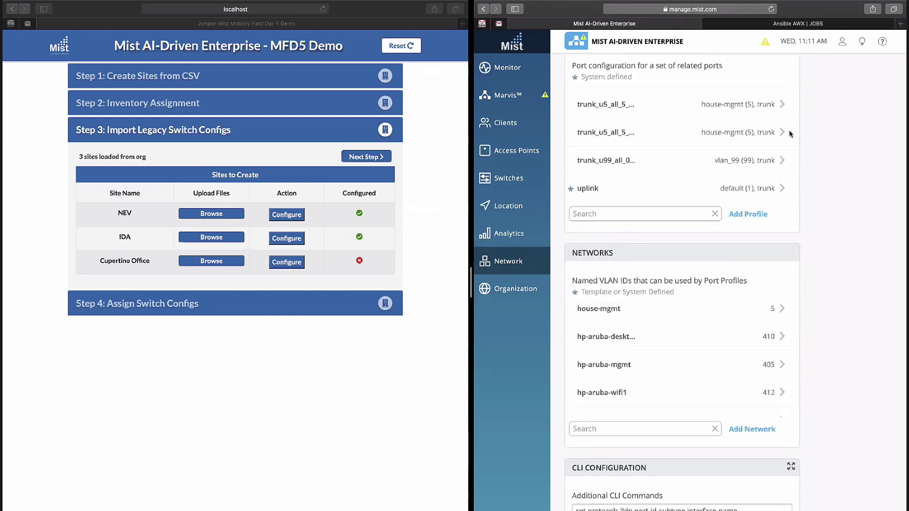
scroll(812, 145, "up", 10)
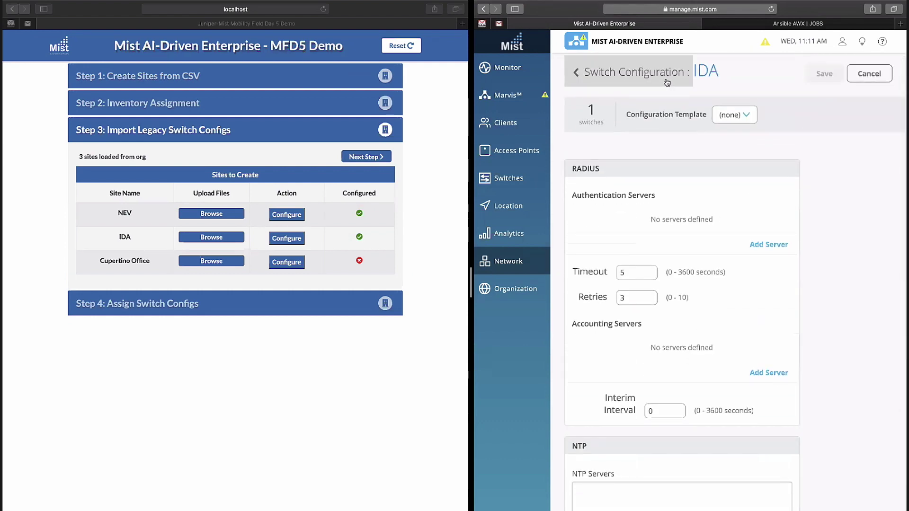
left_click(667, 83)
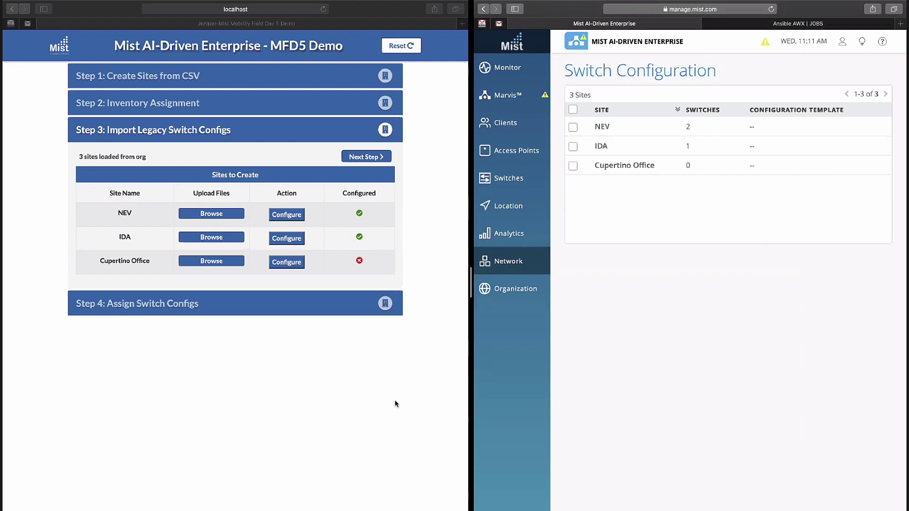
left_click(419, 286)
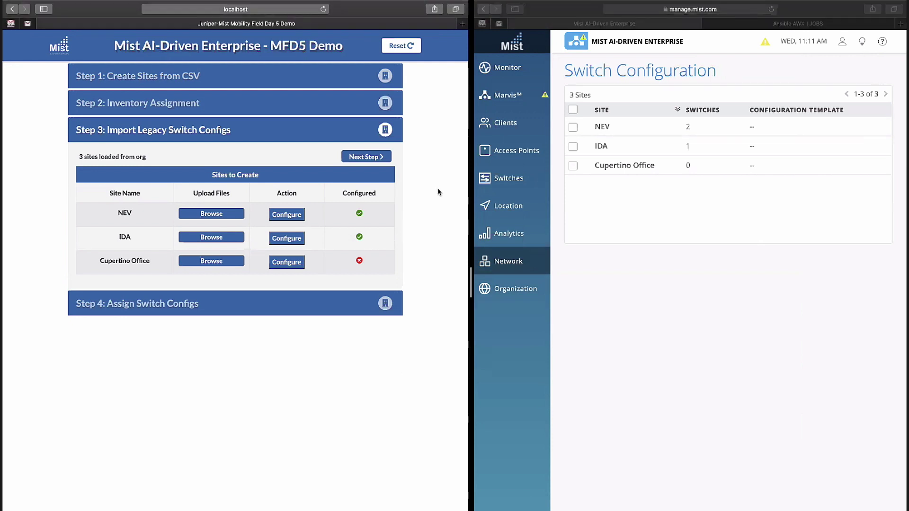
left_click(386, 158)
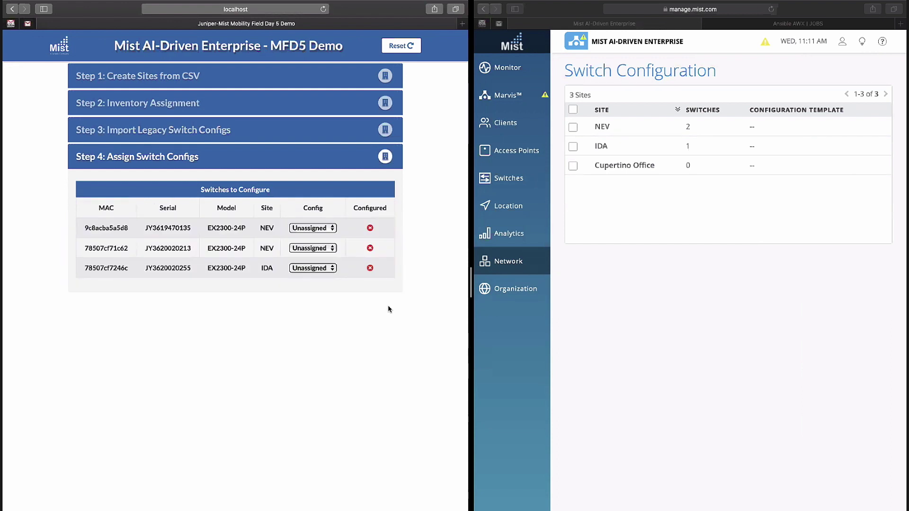
Assign config NEV-SW01 to the second switch and reload the Mist device inventory.
left_click(330, 249)
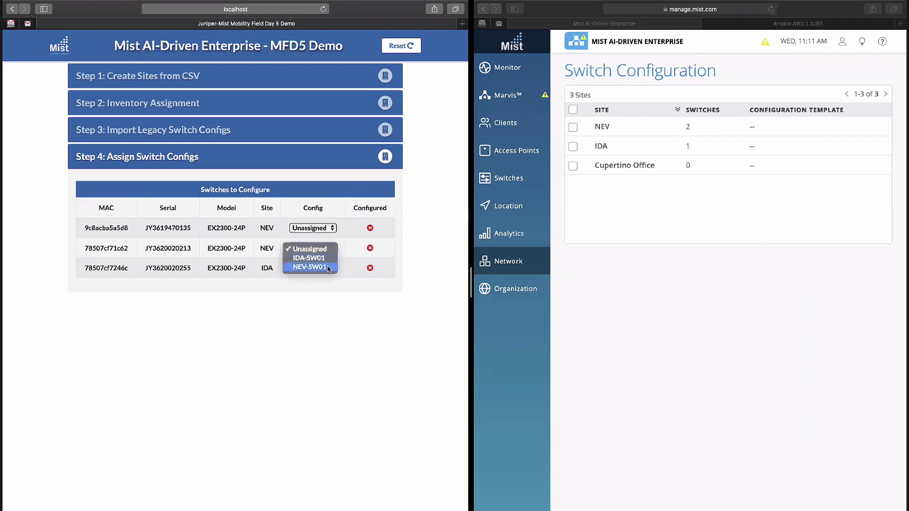
left_click(329, 269)
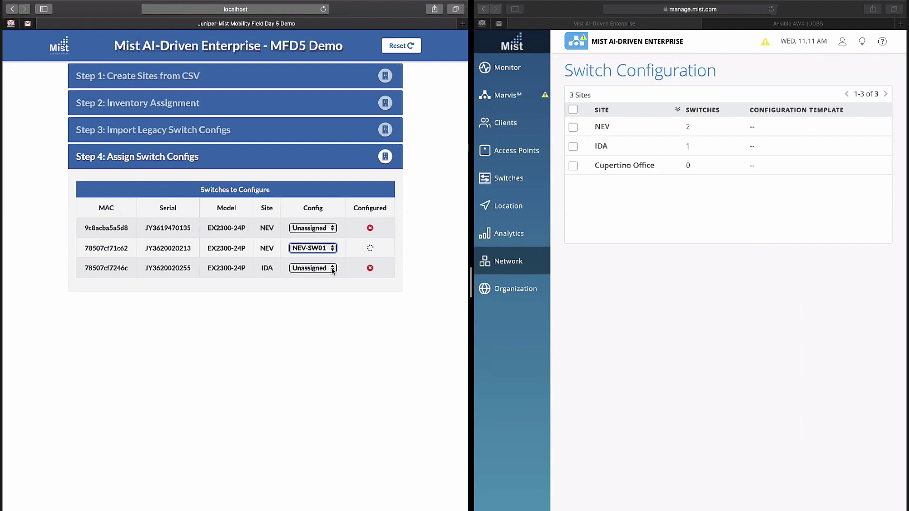
mouse_move(526, 291)
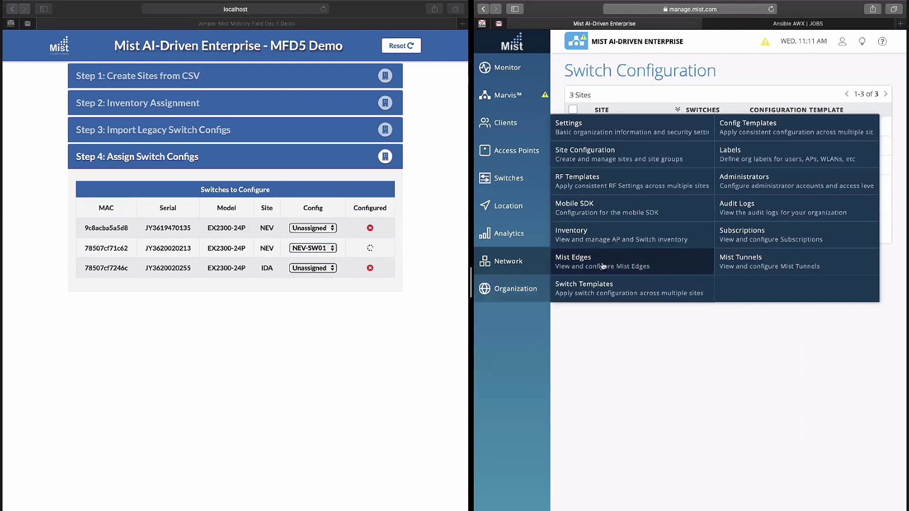
left_click(609, 242)
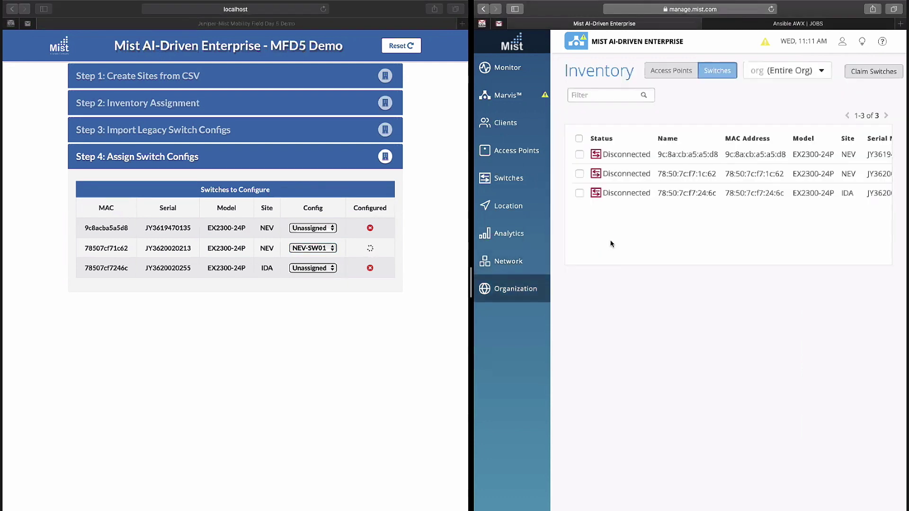
left_click(772, 9)
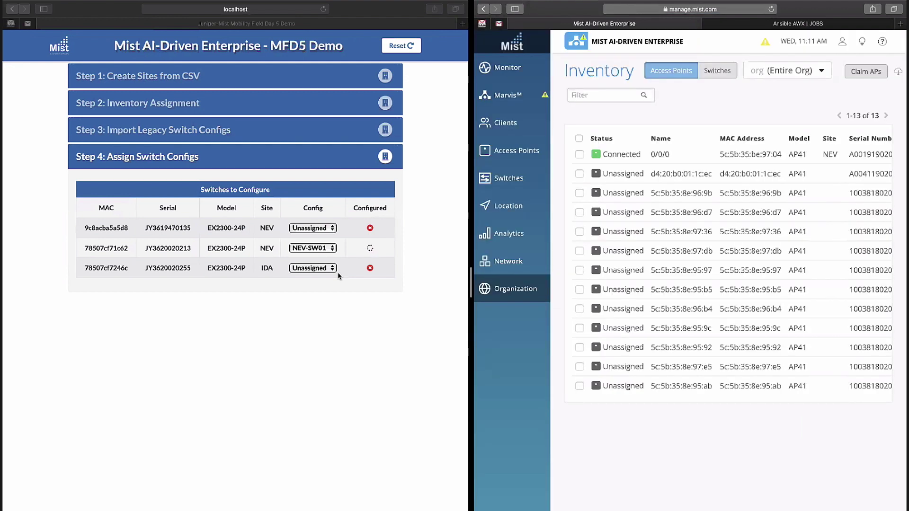
Assign IDA-SW01 to the IDA switch and refresh Mist's switch inventory to see the renamed switches.
left_click(331, 270)
left_click(331, 270)
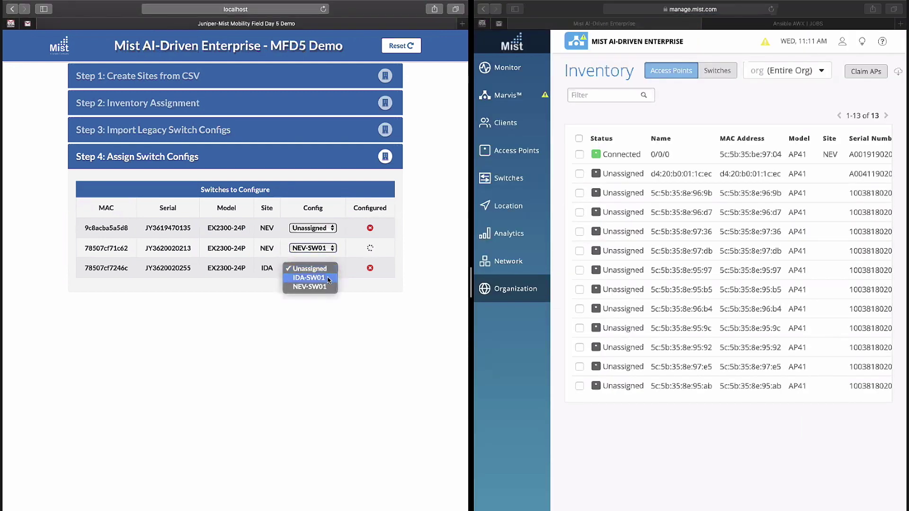
left_click(328, 281)
left_click(723, 80)
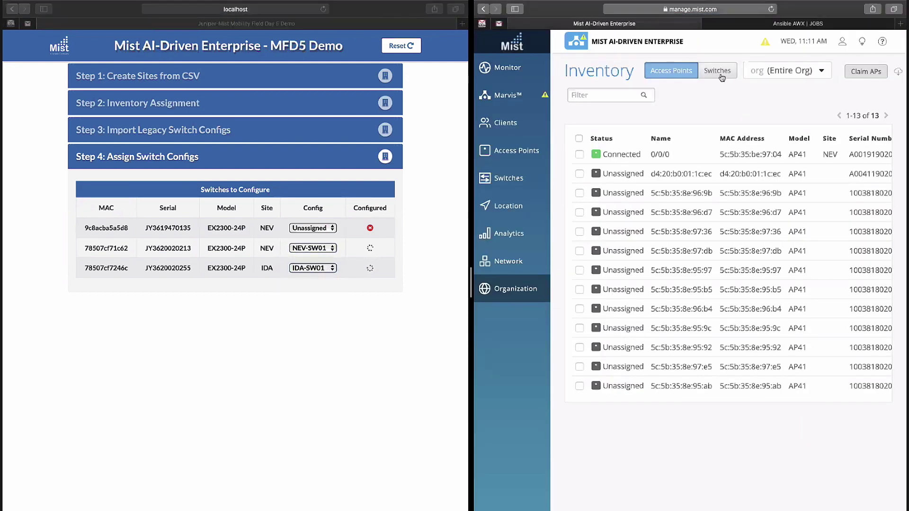
left_click(717, 75)
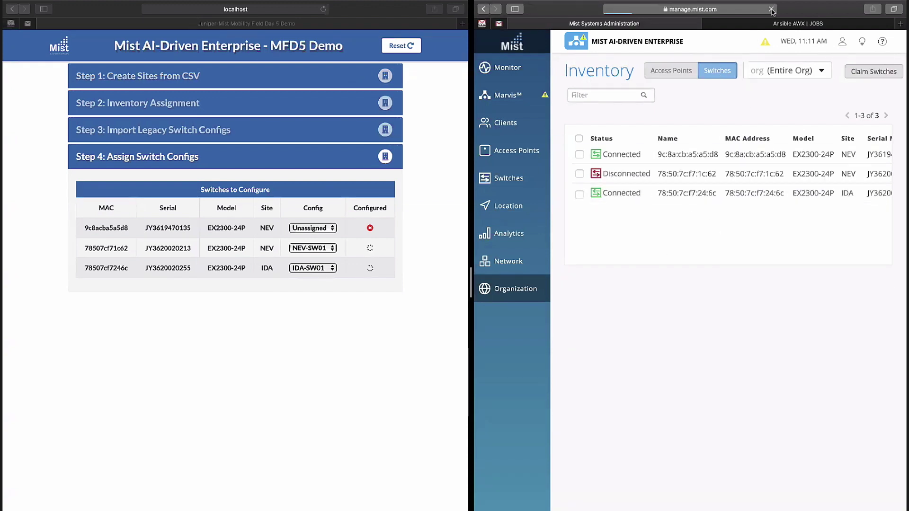
left_click(771, 9)
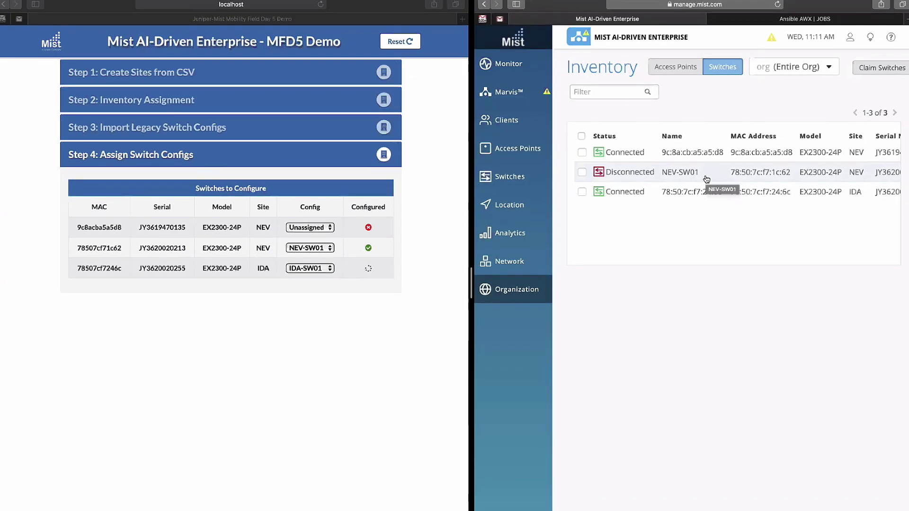
Reload the Mist dashboard and open site IDA's Switches list showing IDA-SW01.
left_click(775, 7)
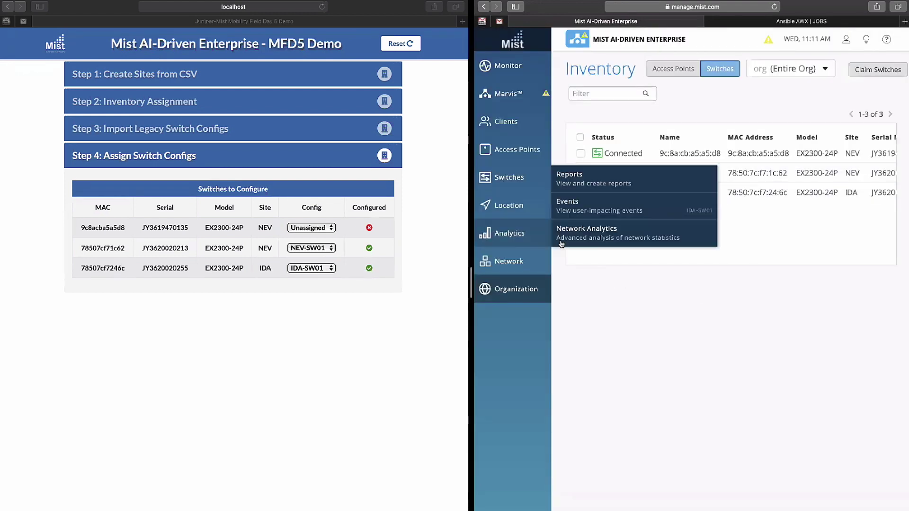
left_click(518, 187)
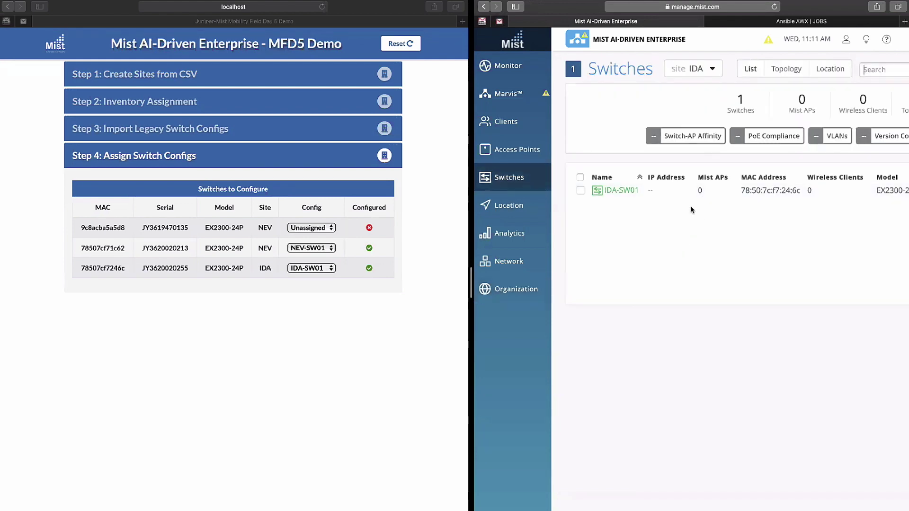
left_click(688, 191)
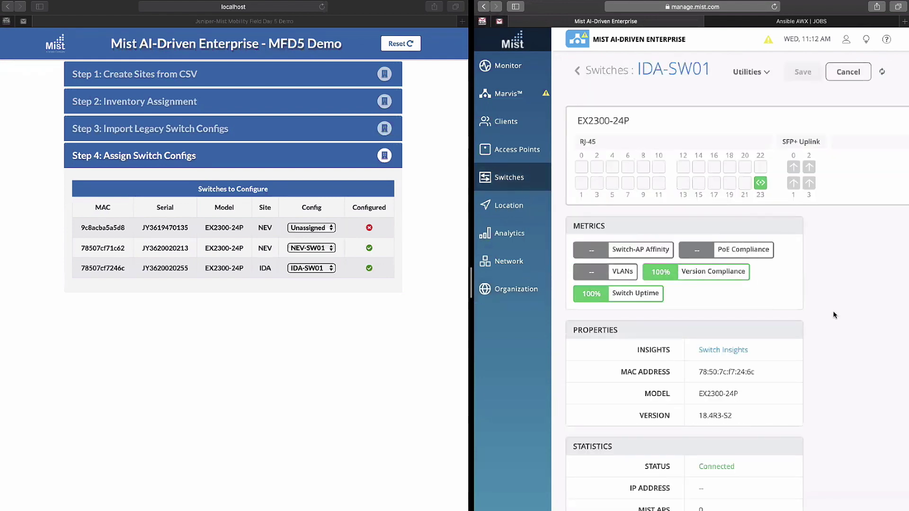
scroll(844, 372, "down", 10)
scroll(846, 374, "down", 5)
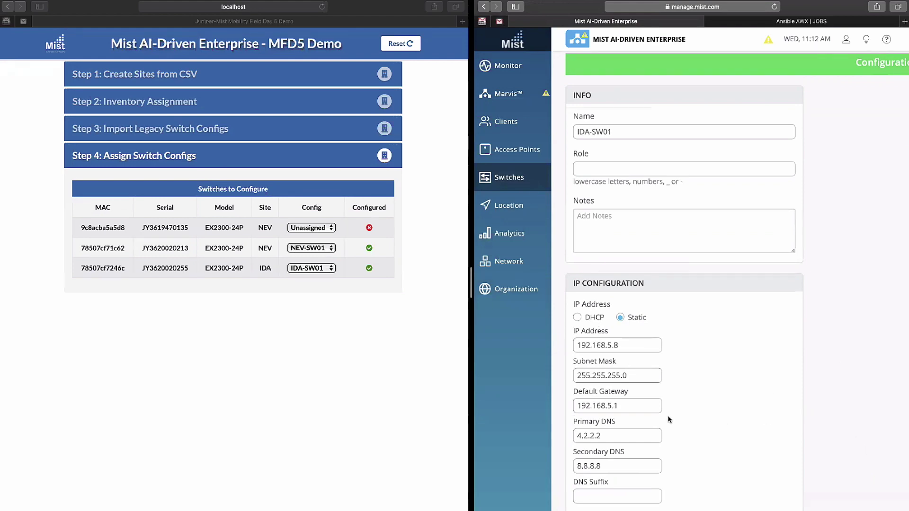
scroll(871, 449, "down", 15)
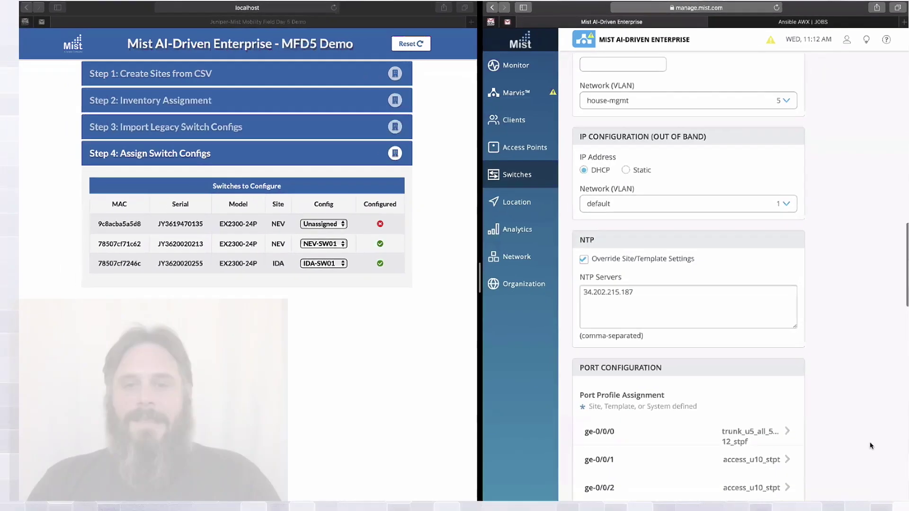
scroll(872, 450, "down", 14)
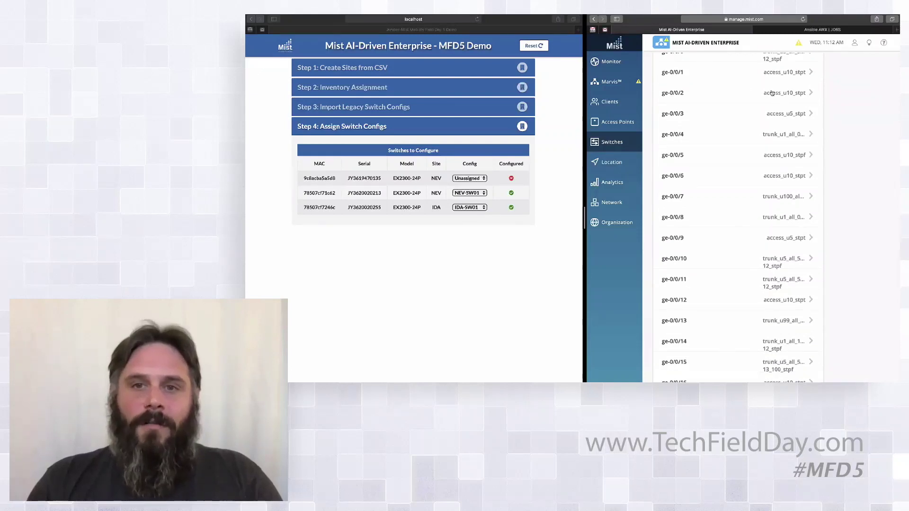
scroll(774, 231, "down", 3)
scroll(774, 231, "down", 6)
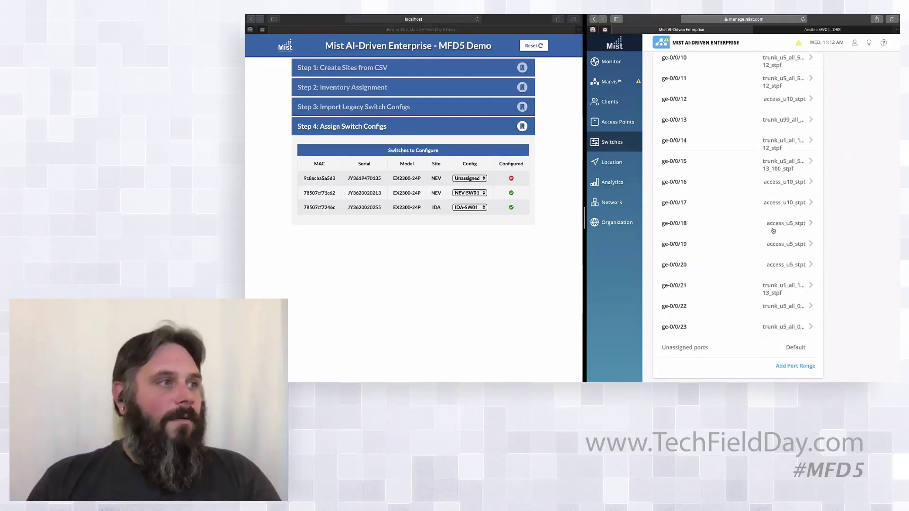
scroll(776, 237, "down", 10)
scroll(858, 269, "down", 18)
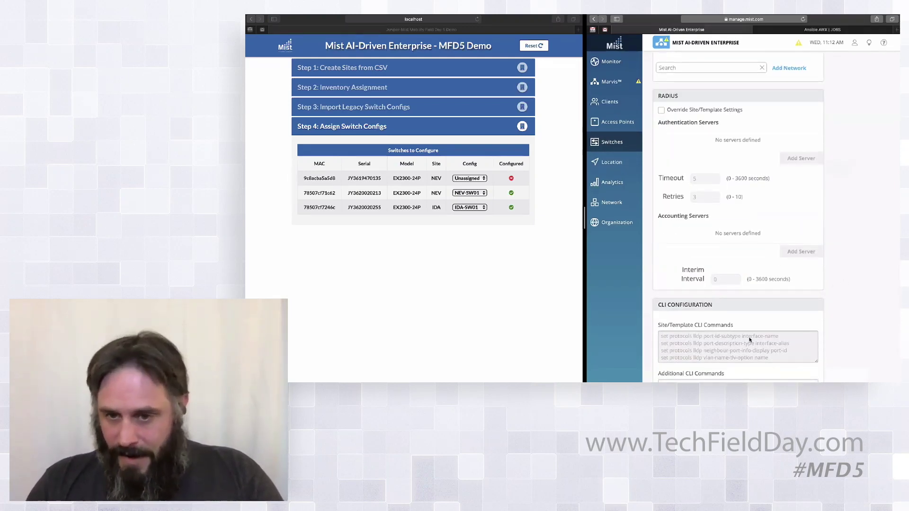
scroll(862, 284, "up", 20)
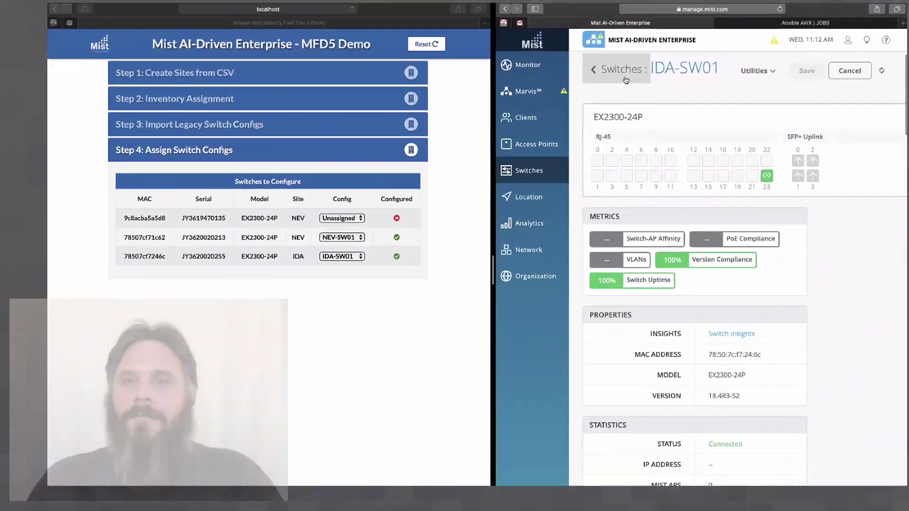
left_click(678, 77)
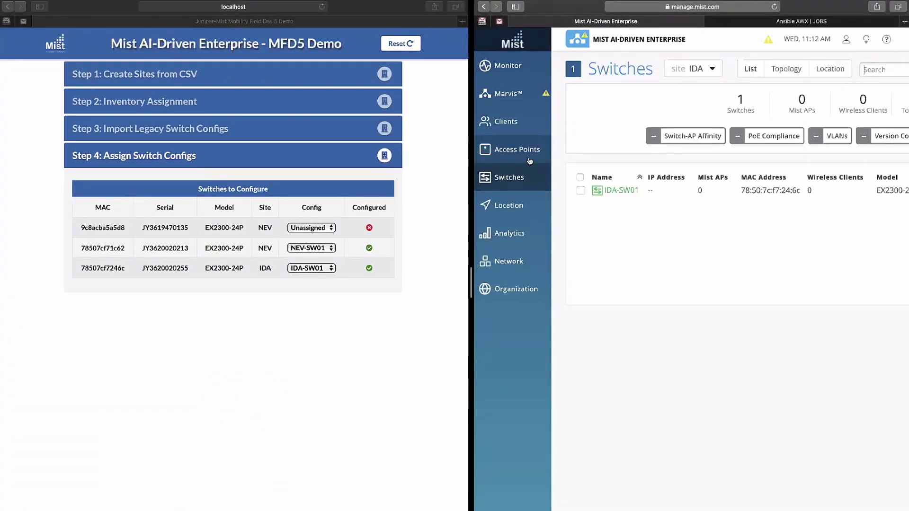
Check IDA's Access Points and the device inventory, then switch the Access Points page to site NEV.
left_click(516, 149)
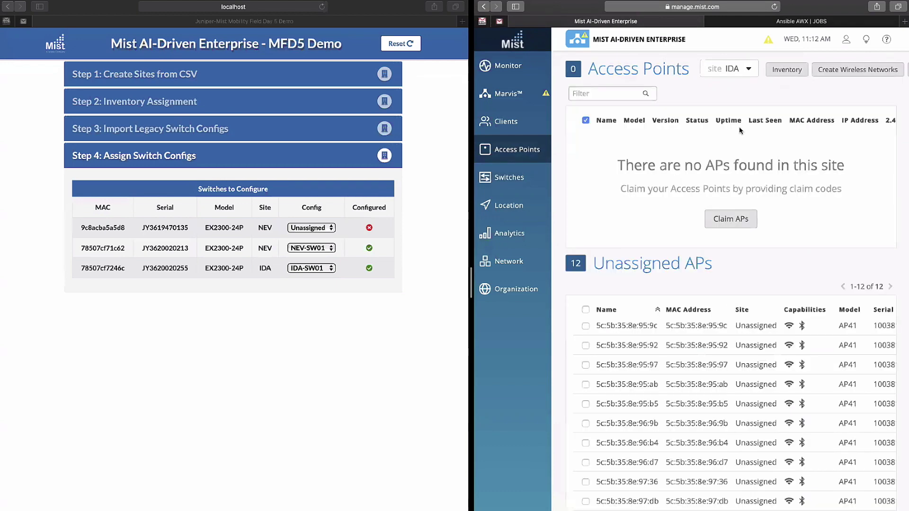
left_click(775, 6)
mouse_move(540, 297)
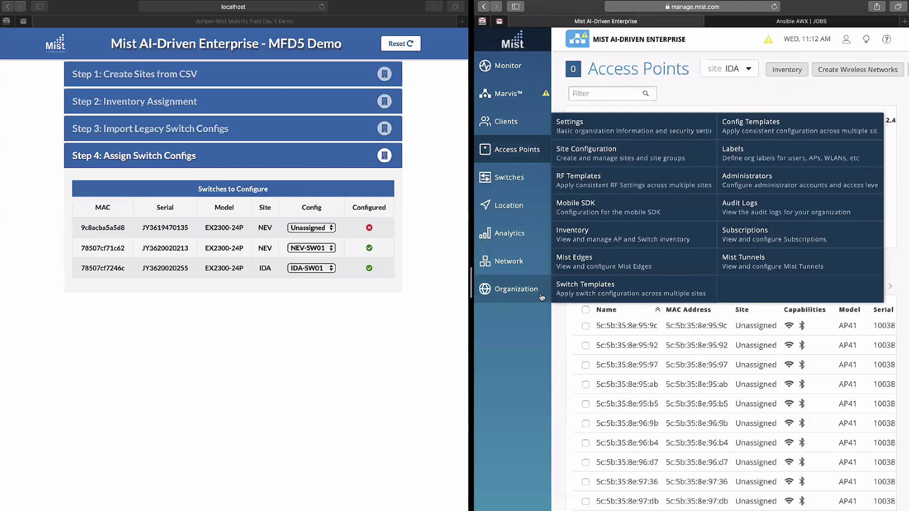
left_click(588, 235)
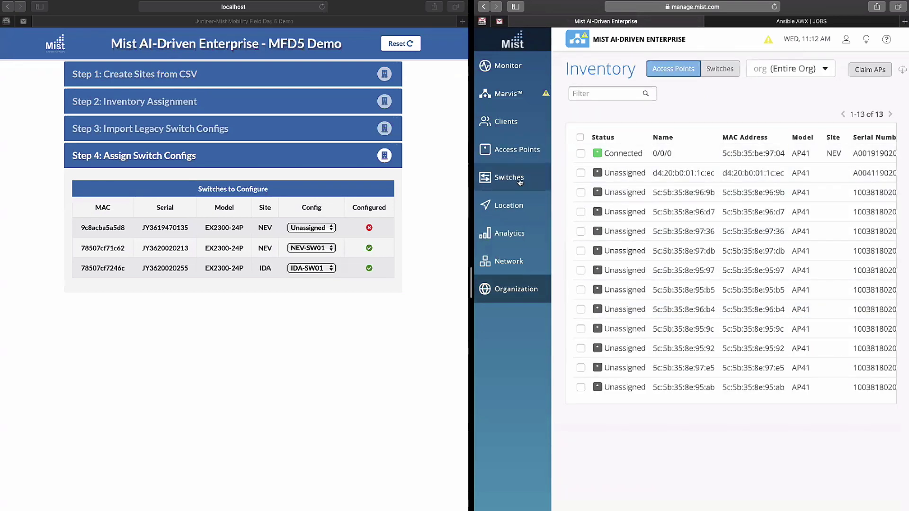
left_click(521, 152)
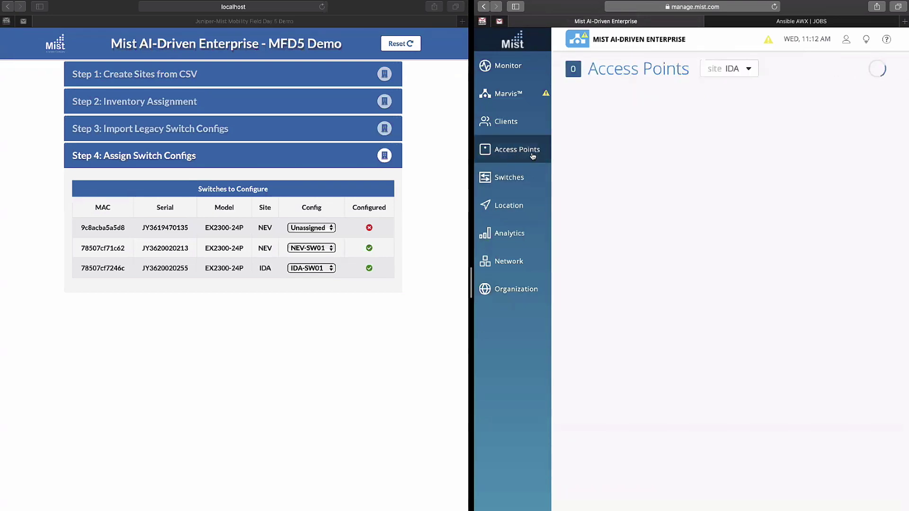
left_click(737, 71)
left_click(753, 160)
Review access point 0/0/0's details and return to the Access Points list.
left_click(807, 244)
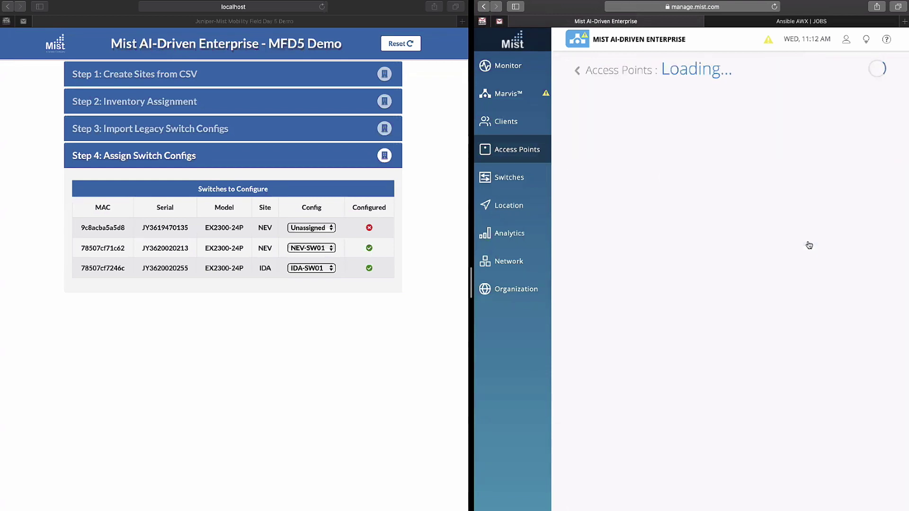
scroll(793, 400, "down", 5)
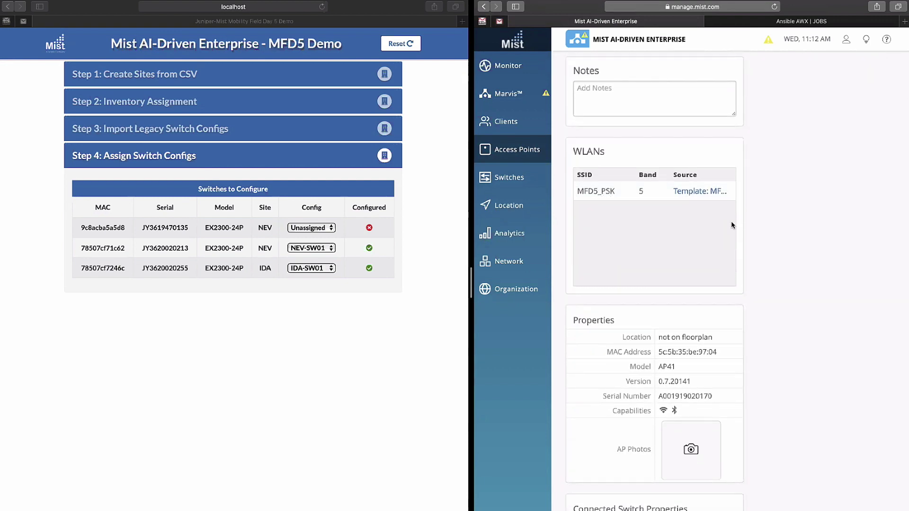
scroll(849, 426, "down", 9)
mouse_move(811, 9)
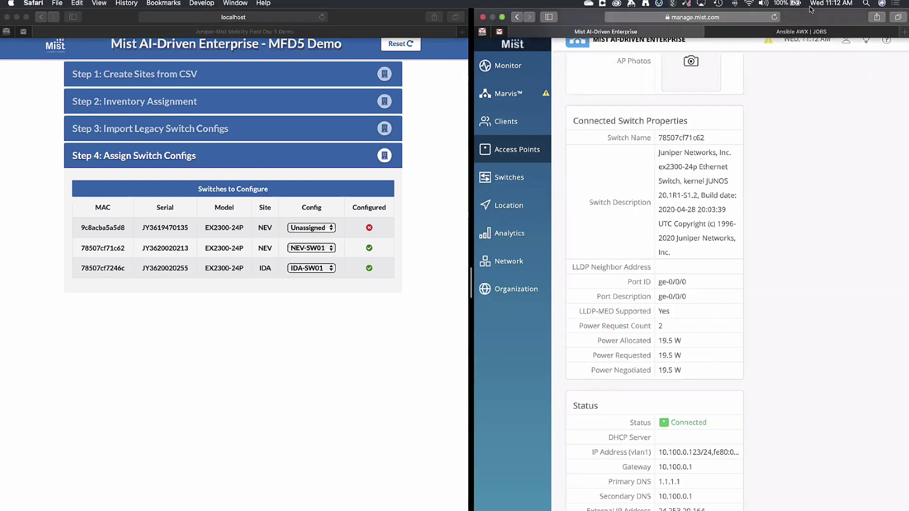
left_click(750, 5)
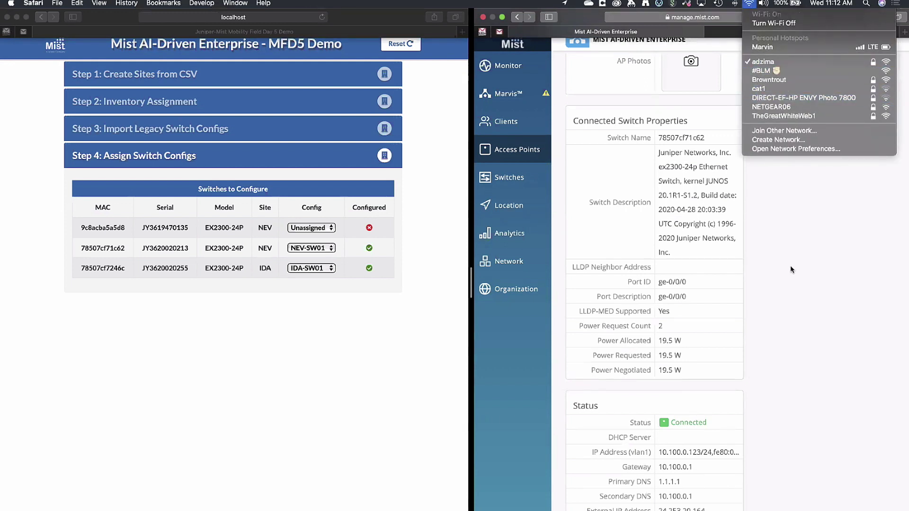
left_click(727, 241)
scroll(813, 497, "down", 15)
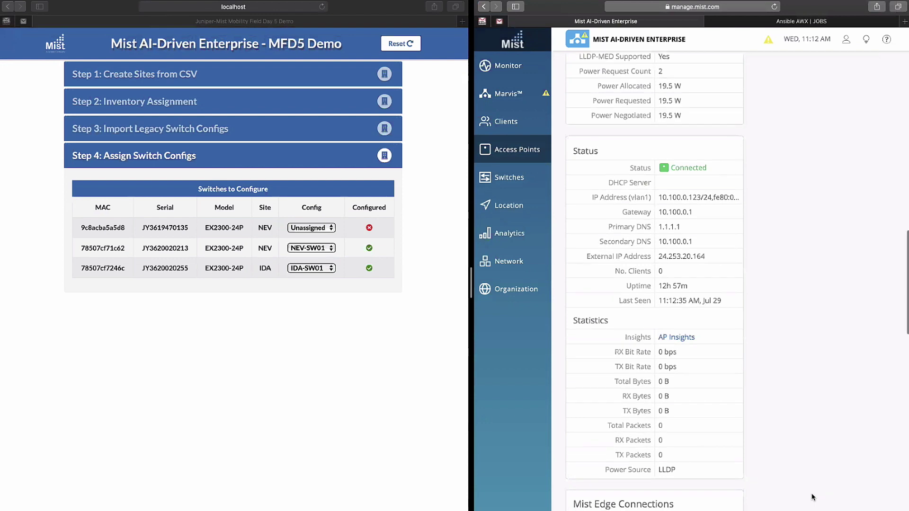
scroll(812, 497, "down", 10)
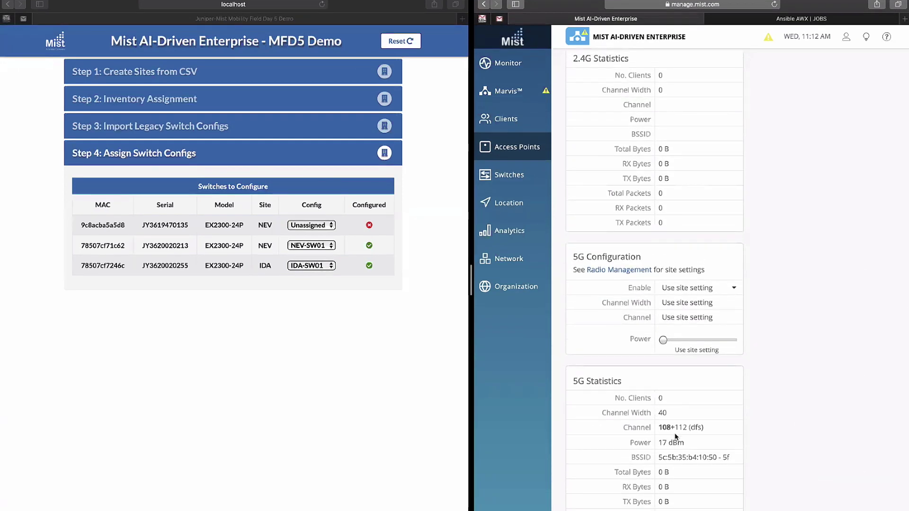
scroll(838, 432, "up", 3)
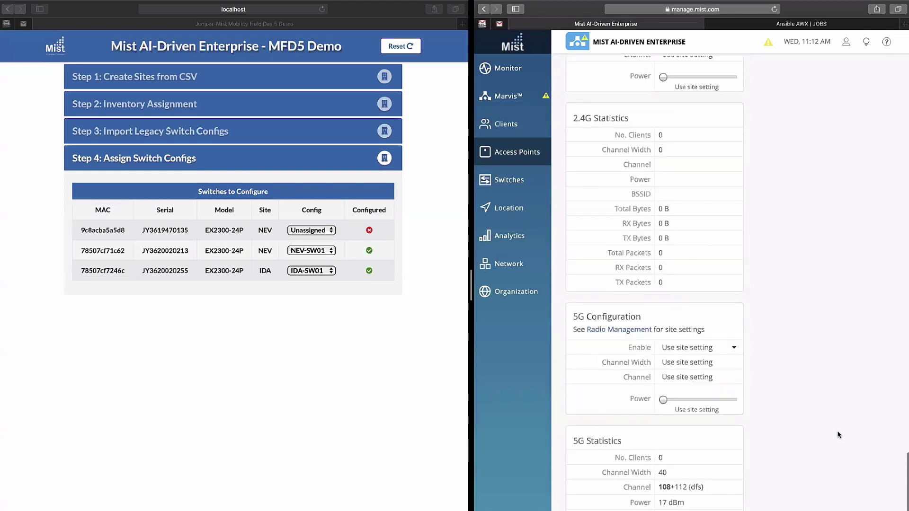
scroll(838, 432, "down", 4)
scroll(824, 394, "up", 15)
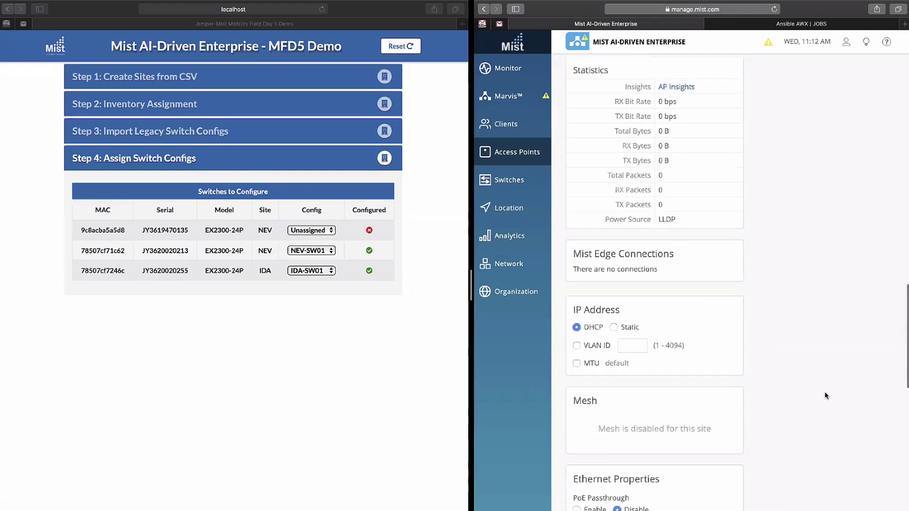
scroll(825, 396, "up", 10)
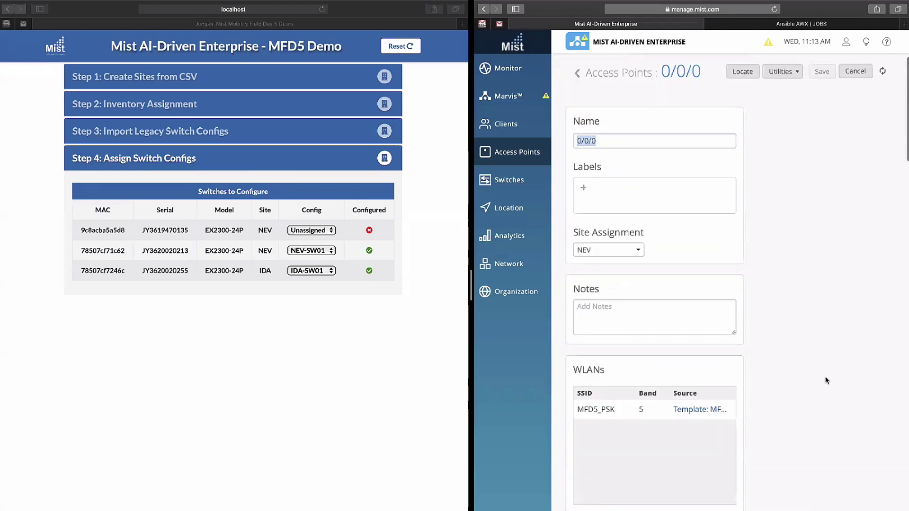
left_click(607, 74)
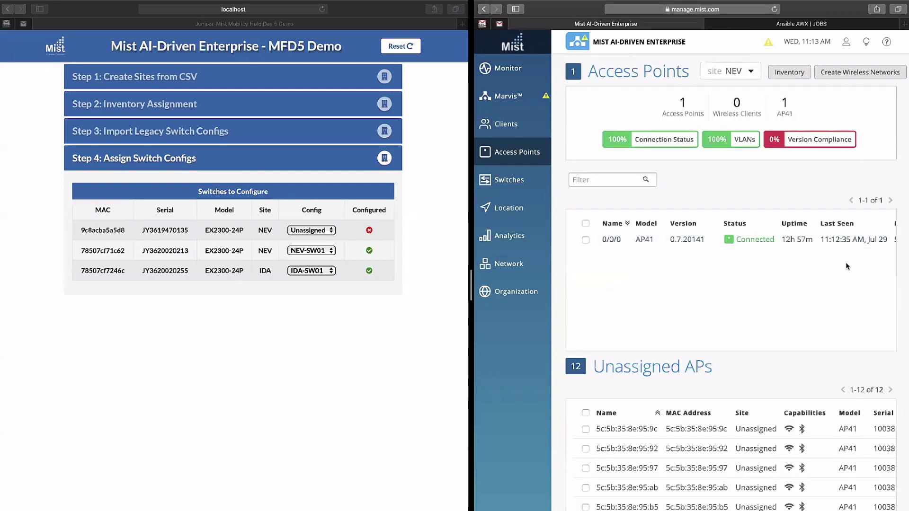
Switch the Access Points page to site IDA, reload it, and refocus the demo window.
scroll(847, 267, "right", 5)
scroll(848, 267, "right", 6)
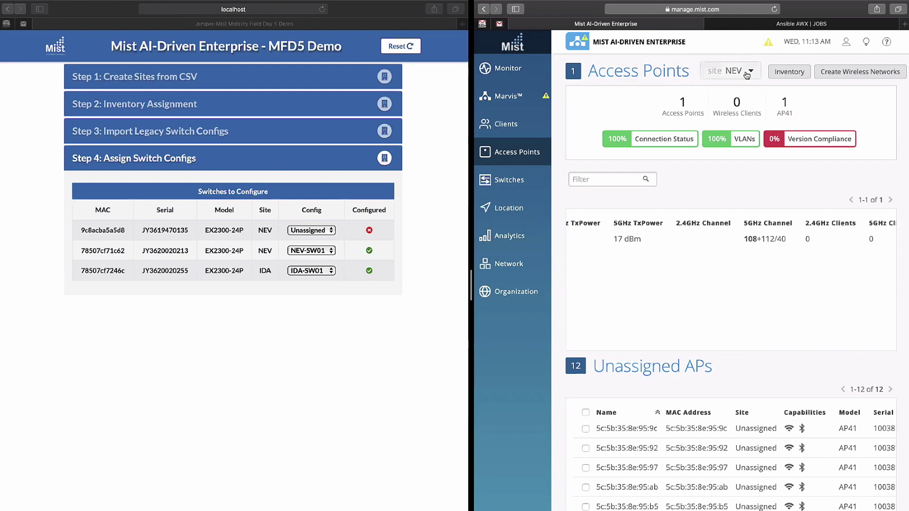
left_click(731, 71)
left_click(747, 145)
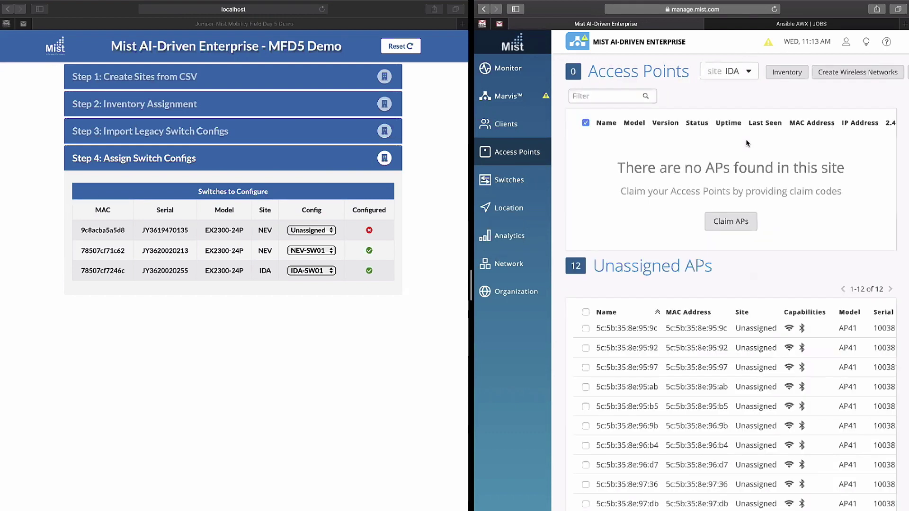
left_click(775, 10)
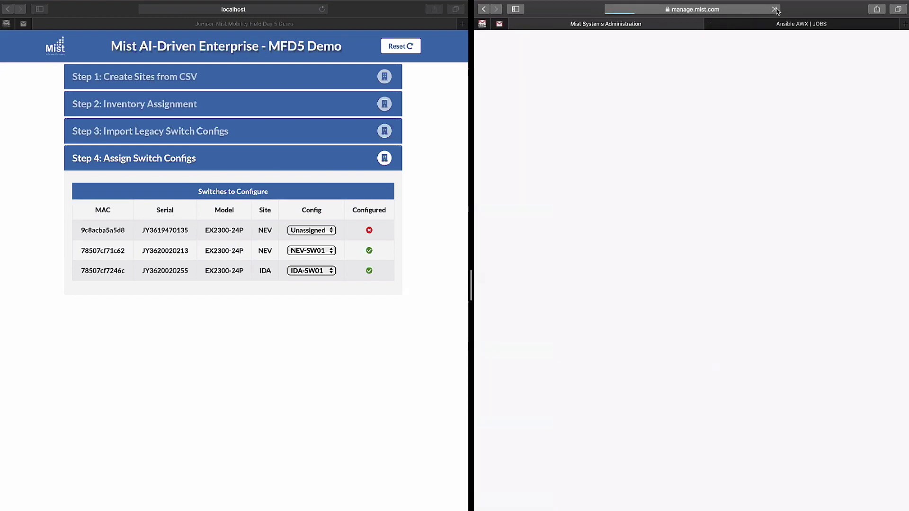
left_click(775, 9)
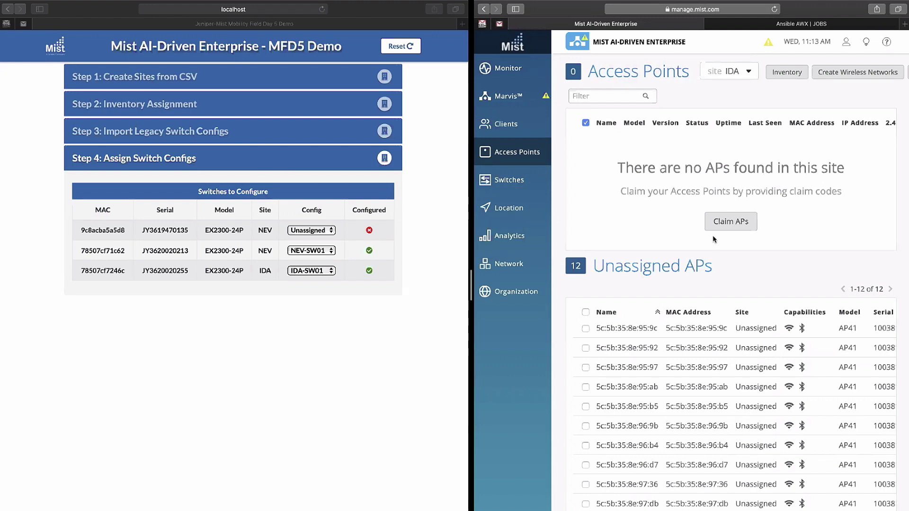
left_click(374, 381)
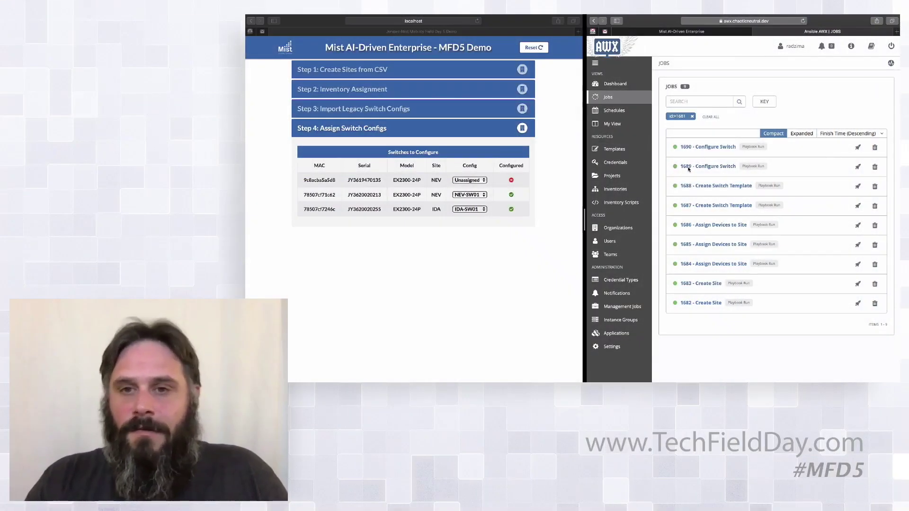
Switch AWX from the Jobs list to the Templates list.
left_click(614, 149)
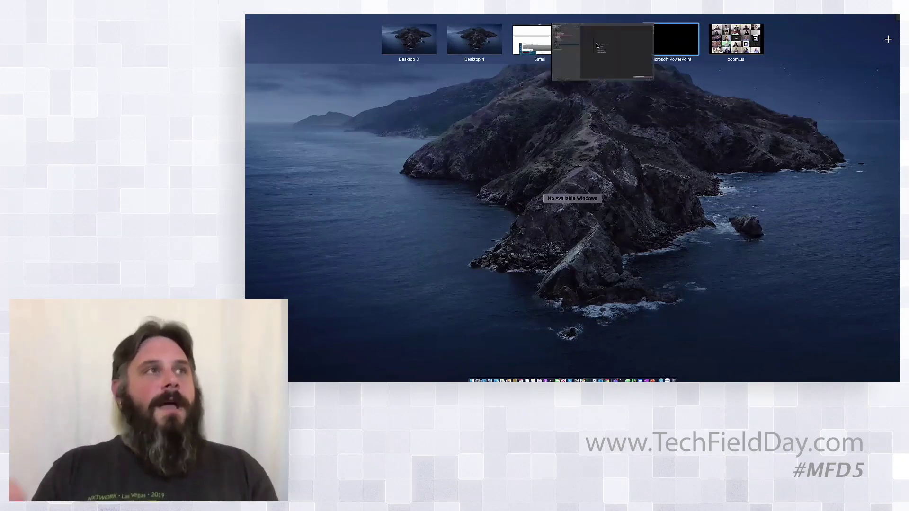
Switch to PyCharm and toggle the Project tool window off and on to show the ios_migration tree.
left_click(596, 45)
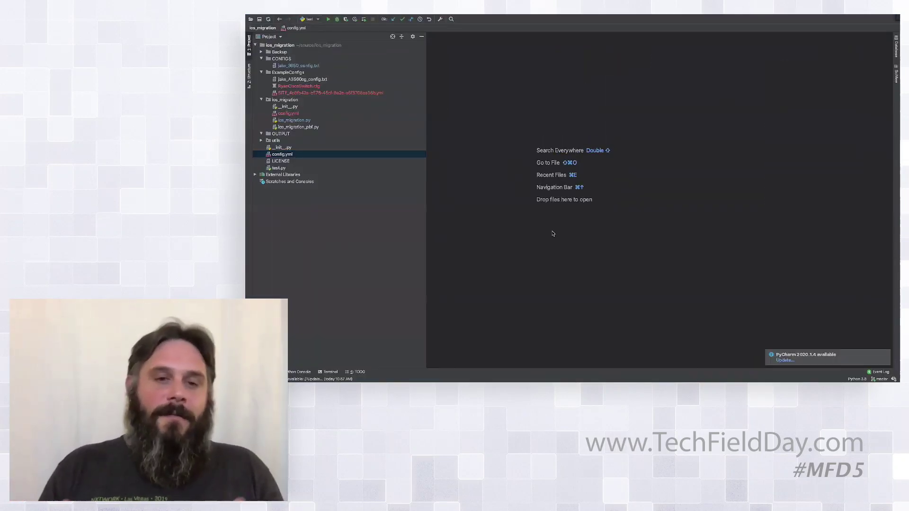
left_click(338, 20)
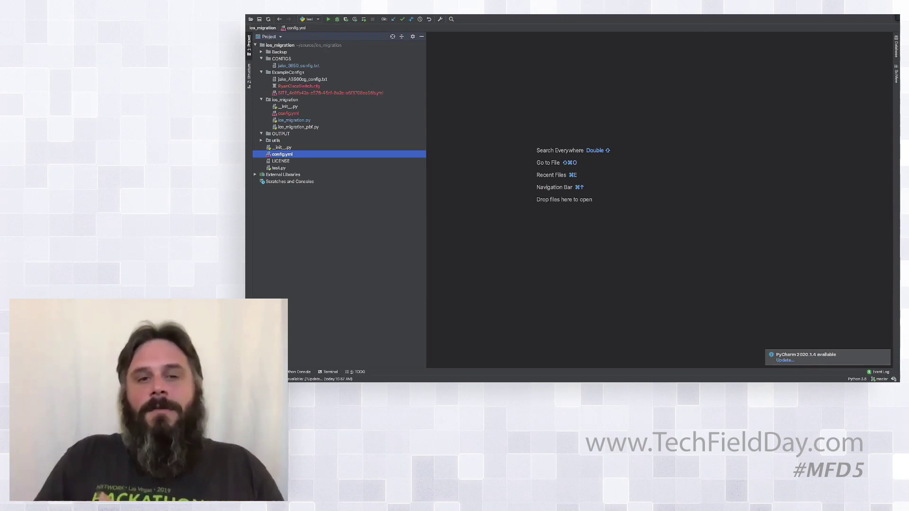
mouse_move(360, 17)
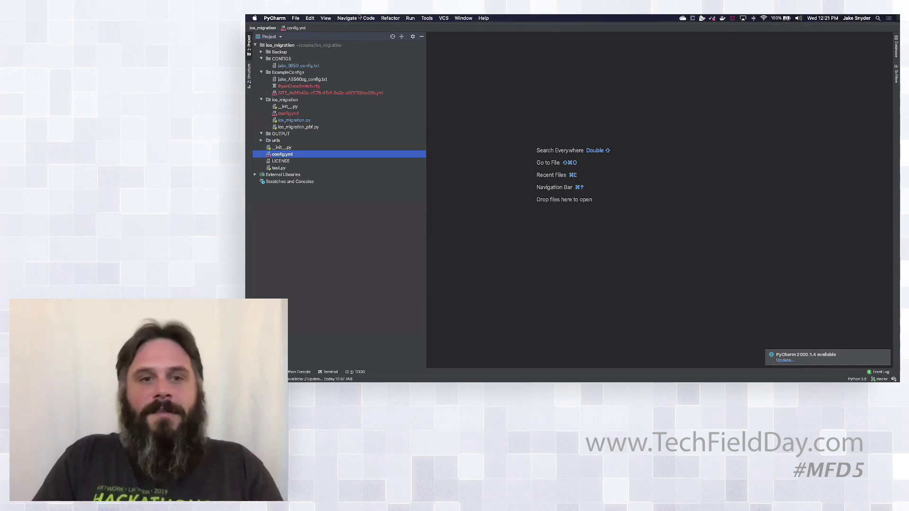
left_click(325, 18)
mouse_move(367, 33)
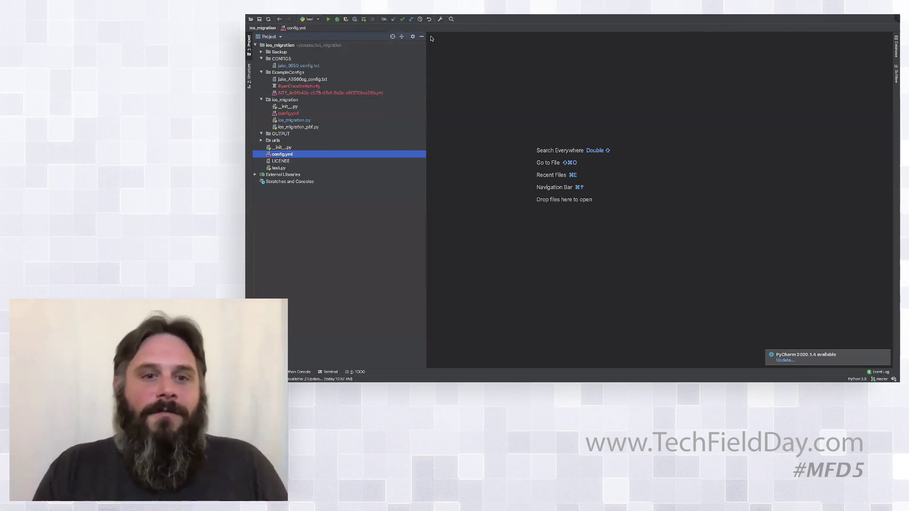
key("Escape")
key("super+1")
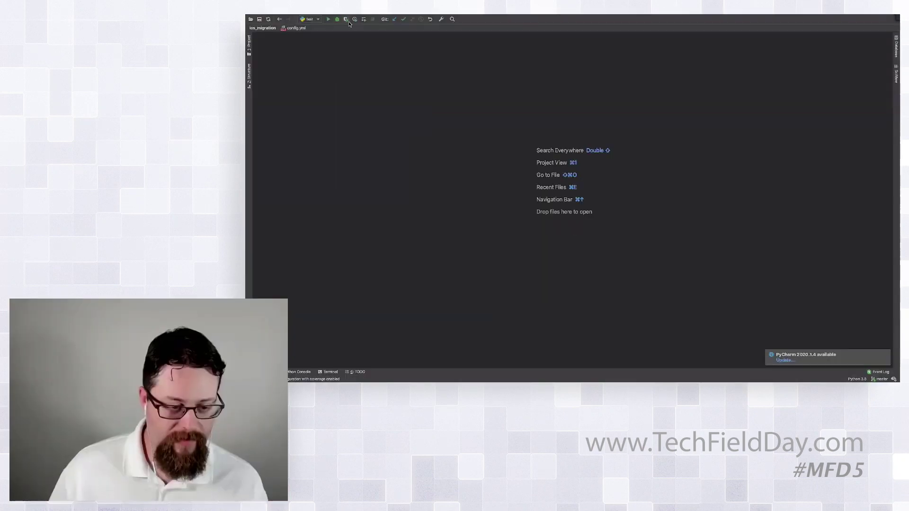
left_click(251, 45)
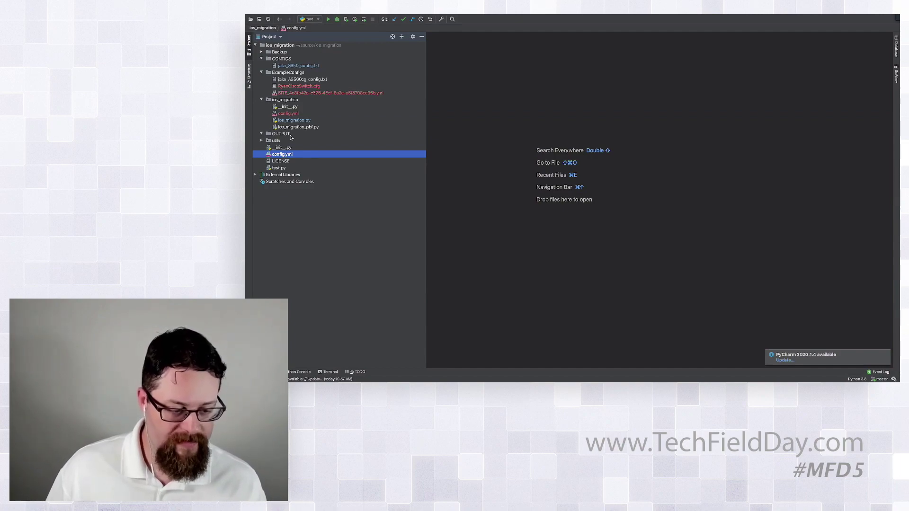
left_click(337, 19)
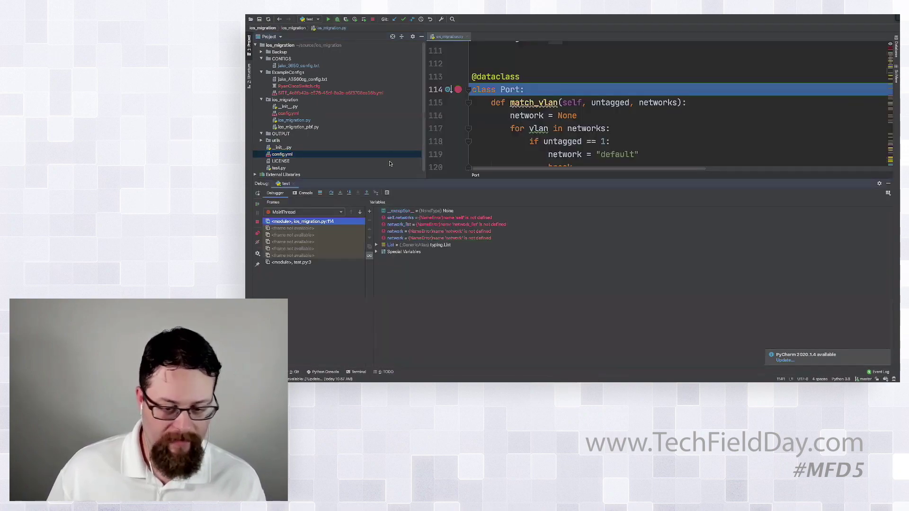
left_click(458, 91)
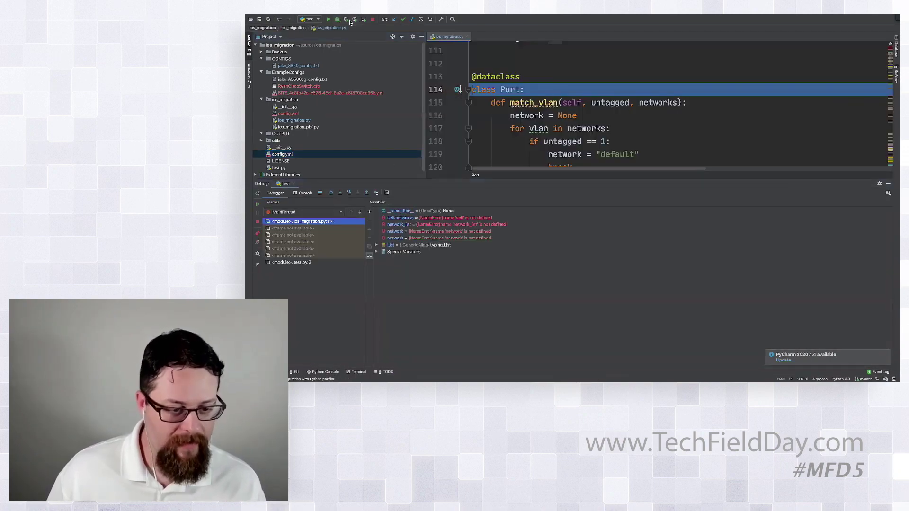
left_click(257, 206)
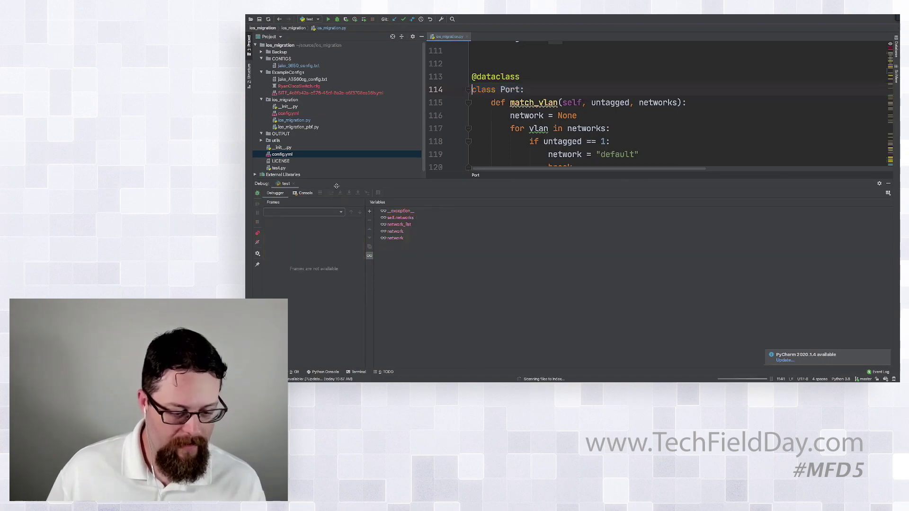
left_click(306, 193)
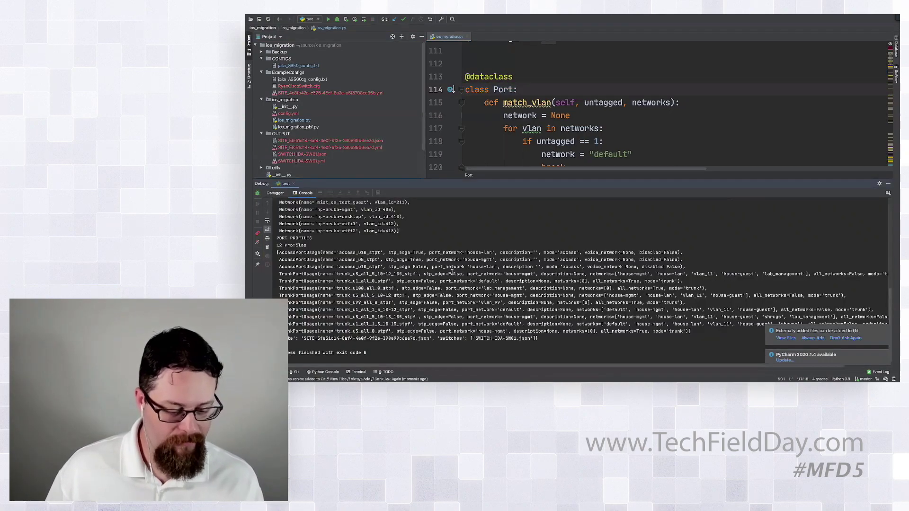
scroll(454, 275, "up", 4)
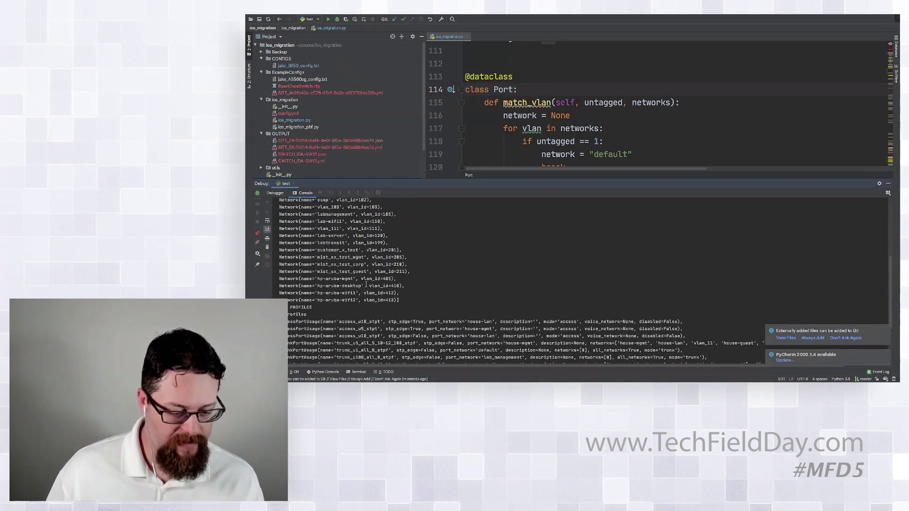
scroll(322, 261, "down", 1)
scroll(324, 269, "up", 2)
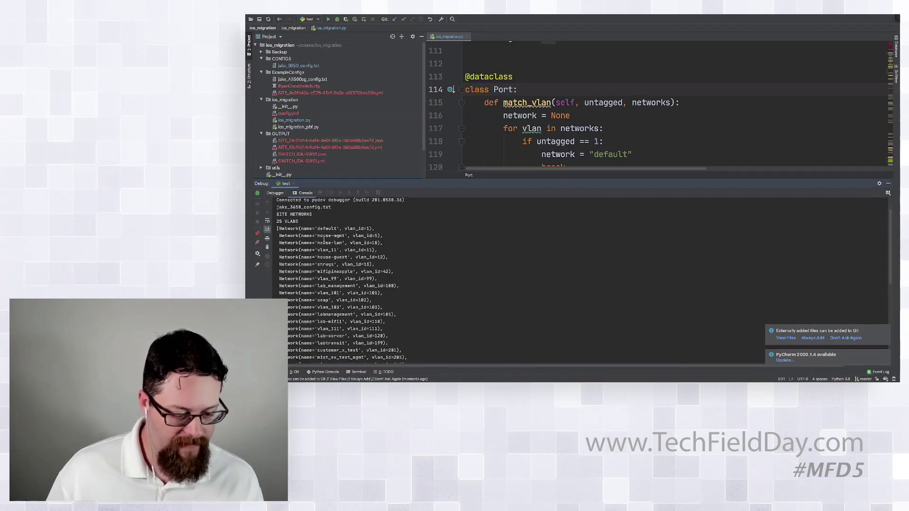
scroll(327, 283, "down", 2)
scroll(327, 283, "down", 2)
double_click(296, 279)
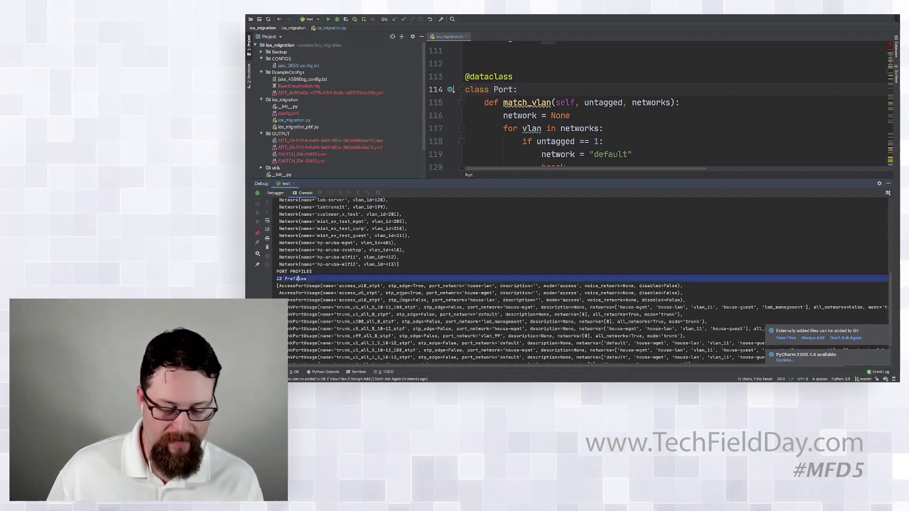
double_click(402, 299)
left_click(402, 300)
scroll(474, 308, "down", 2)
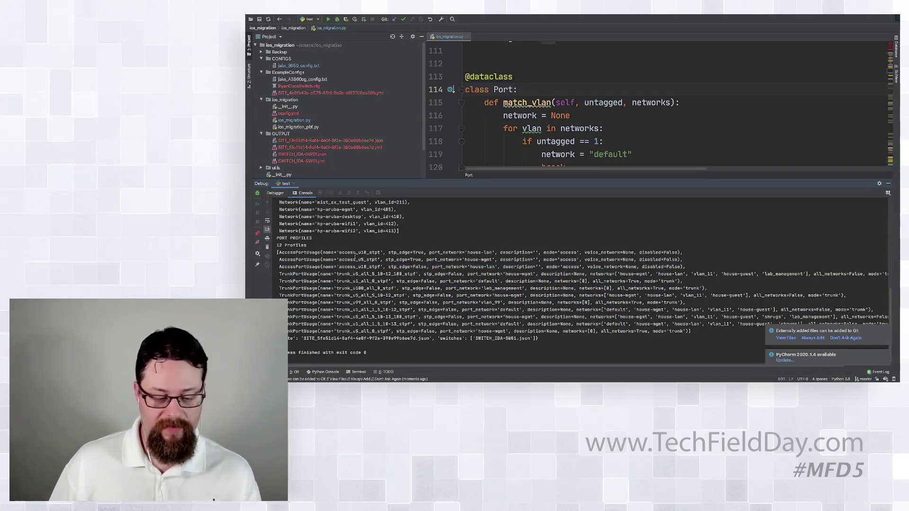
left_click(349, 252)
left_click_drag(358, 253, 363, 253)
left_click(379, 252)
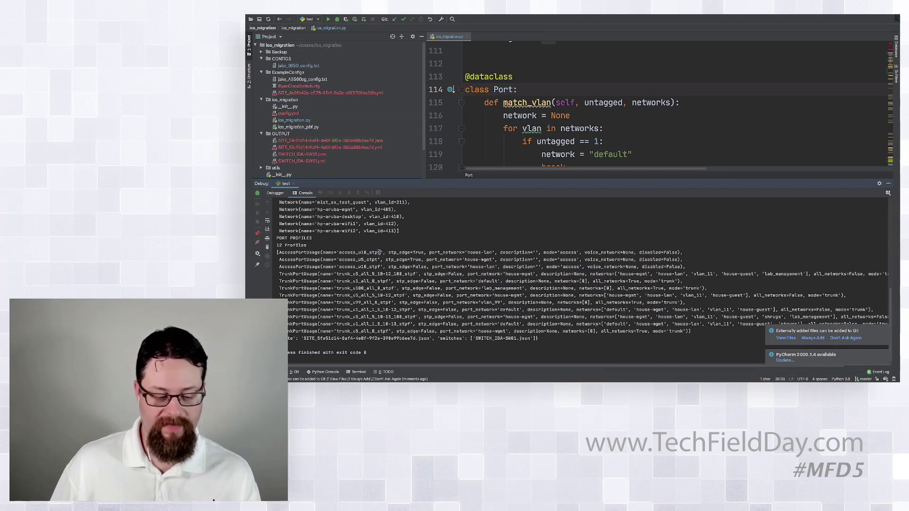
left_click_drag(337, 274, 370, 274)
left_click(400, 274)
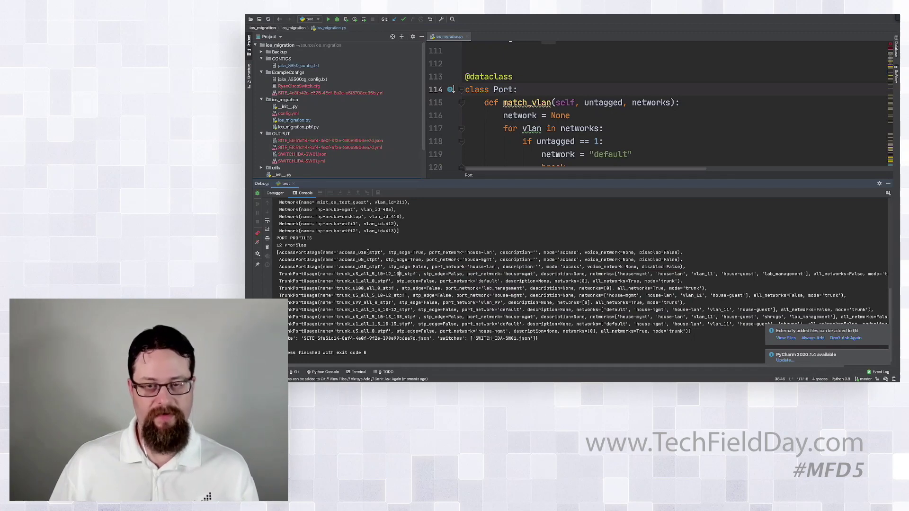
triple_click(355, 268)
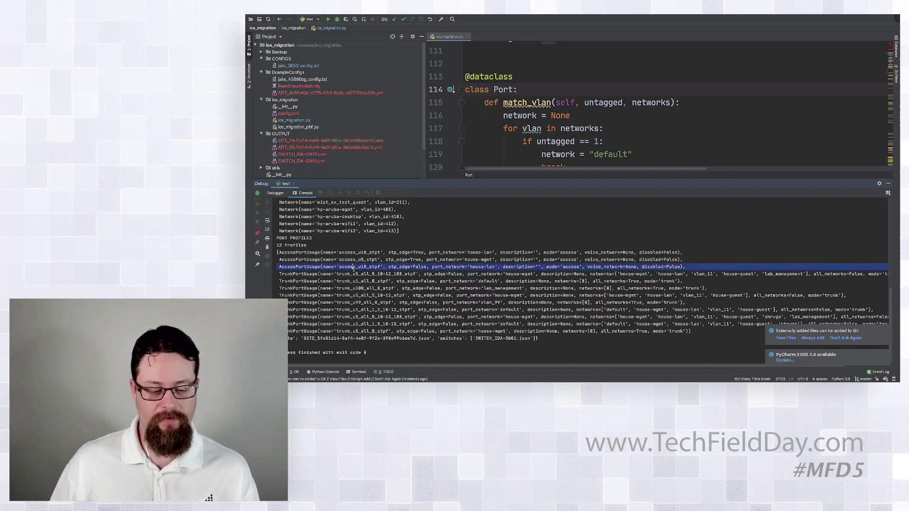
double_click(353, 267)
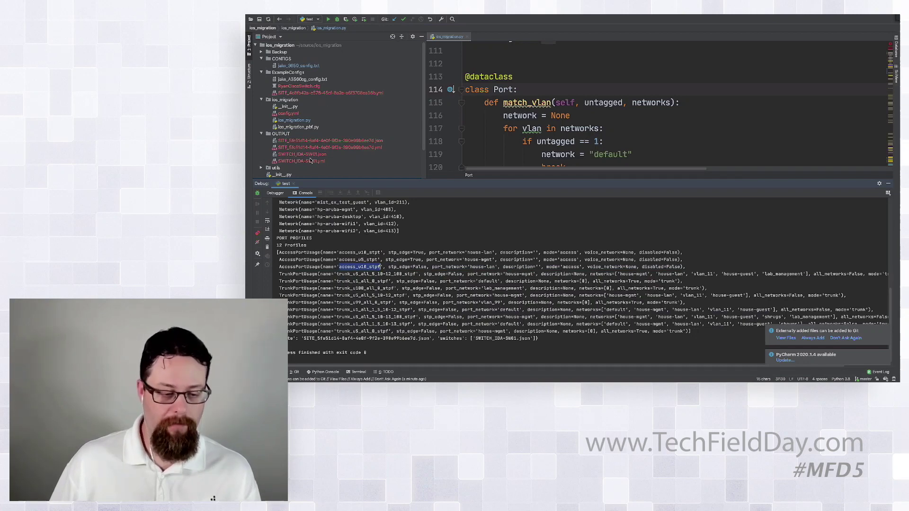
Open the generated site YAML from OUTPUT in a taller editor and scroll through its VLANs.
double_click(346, 148)
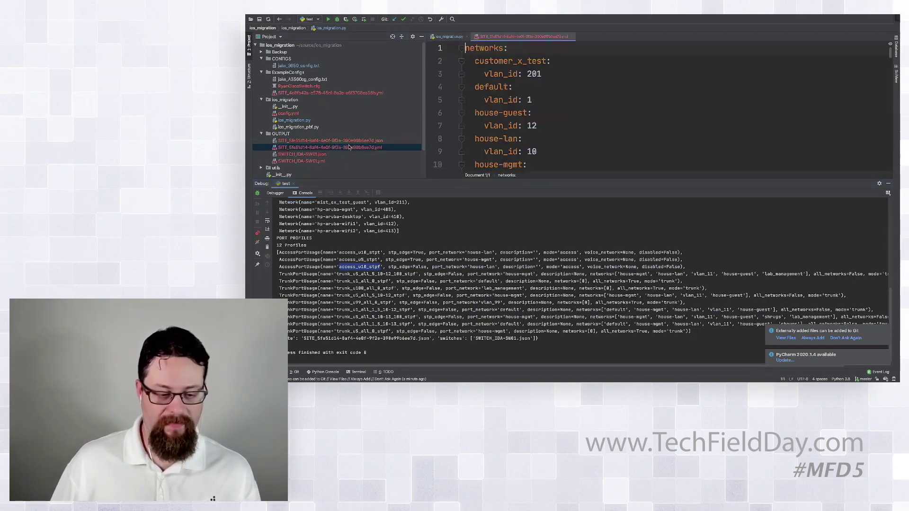
scroll(547, 131, "down", 1)
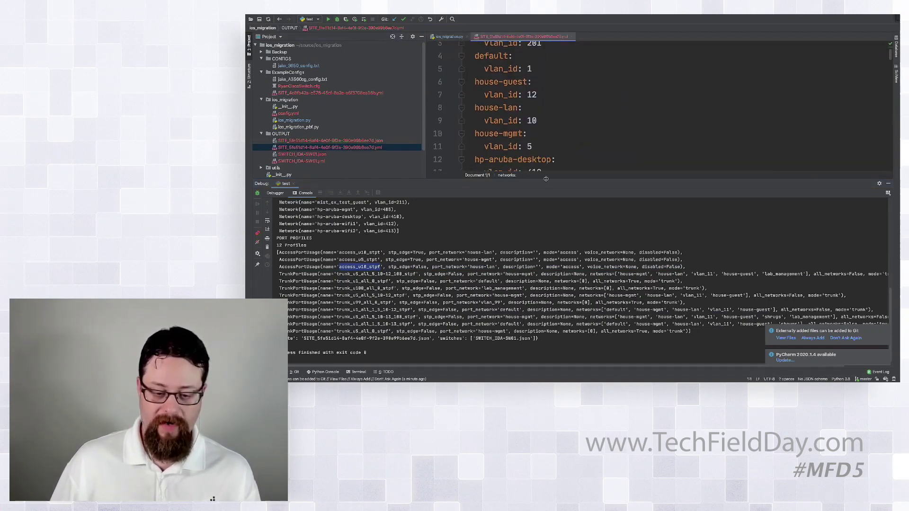
left_click_drag(547, 178, 547, 281)
scroll(551, 151, "up", 1)
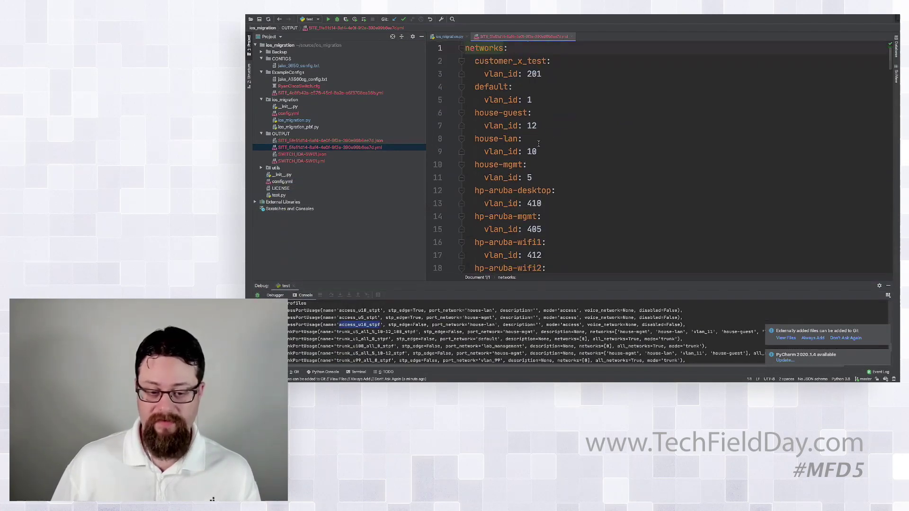
scroll(551, 151, "down", 11)
scroll(539, 151, "down", 4)
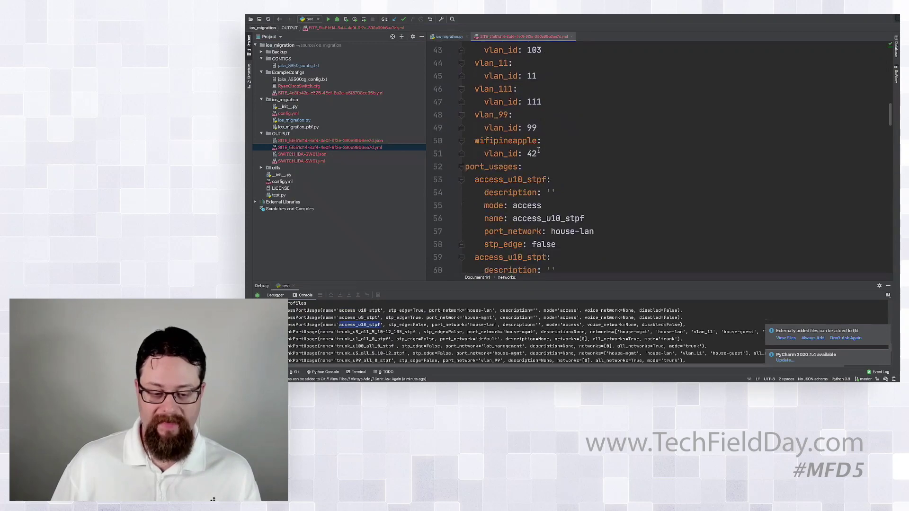
Open the ExampleConfigs site YAML and scroll up to review its networks and port_usages.
double_click(300, 93)
scroll(516, 148, "up", 4)
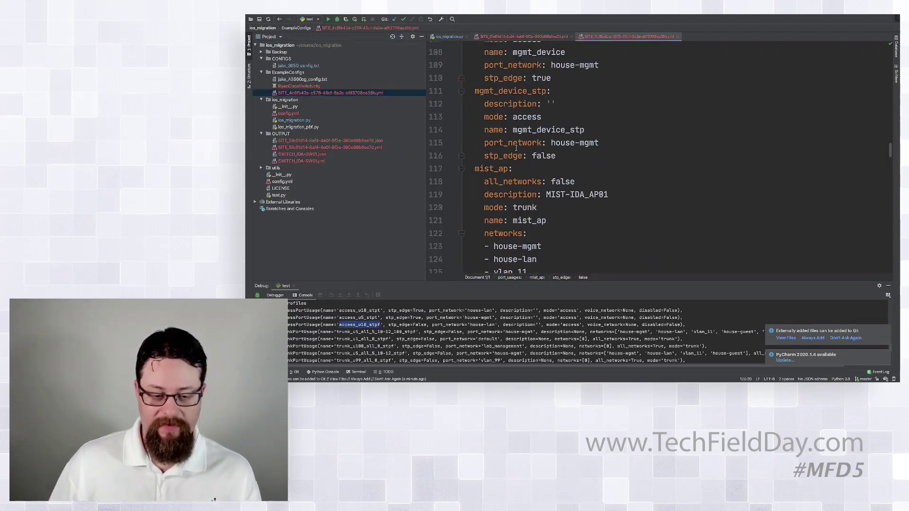
scroll(516, 148, "up", 15)
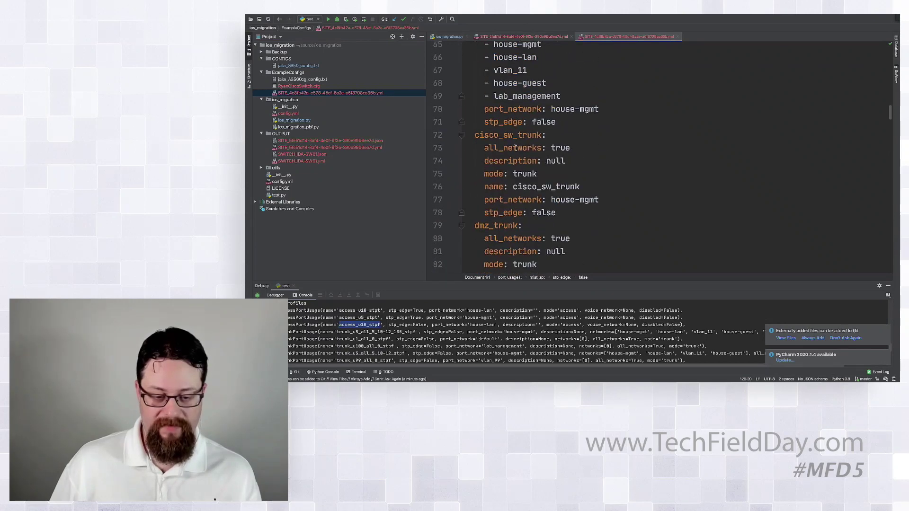
scroll(516, 148, "up", 5)
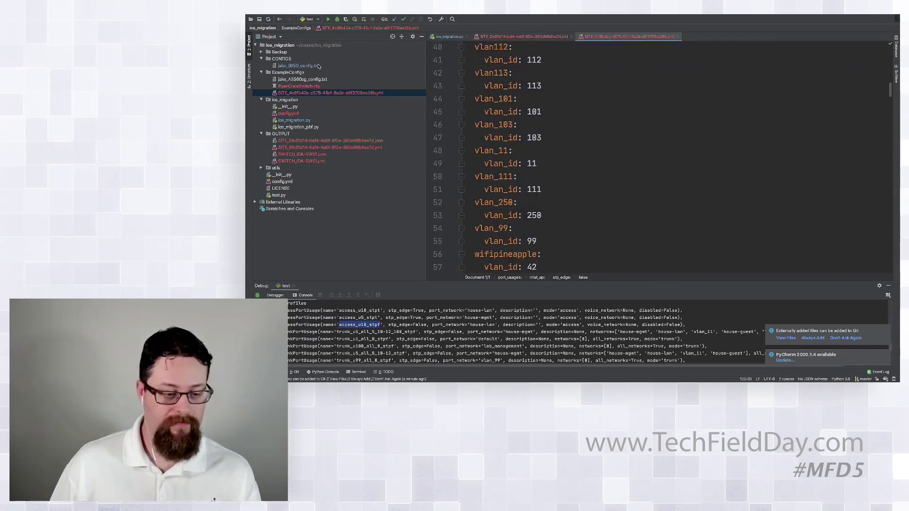
Move the site YAML into CONFIGS, rerun the parser in debug, and enlarge the console.
left_click_drag(317, 94, 282, 59)
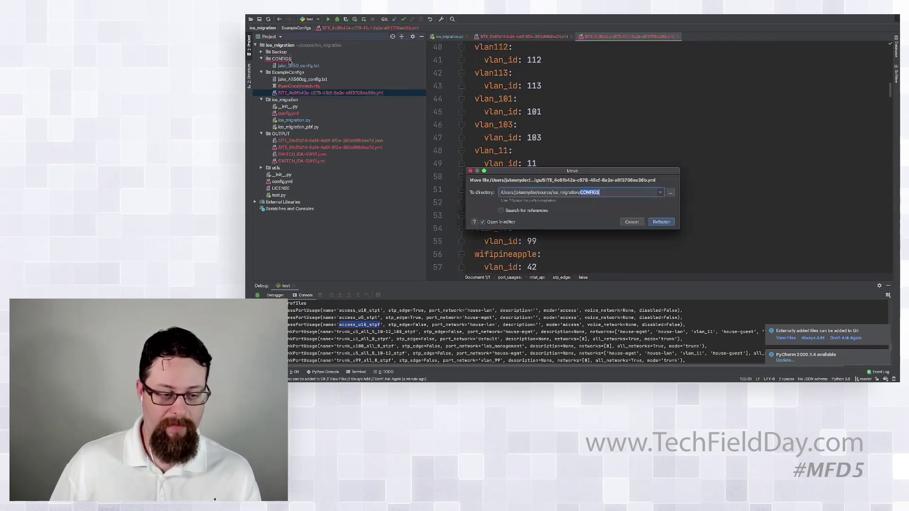
left_click(662, 222)
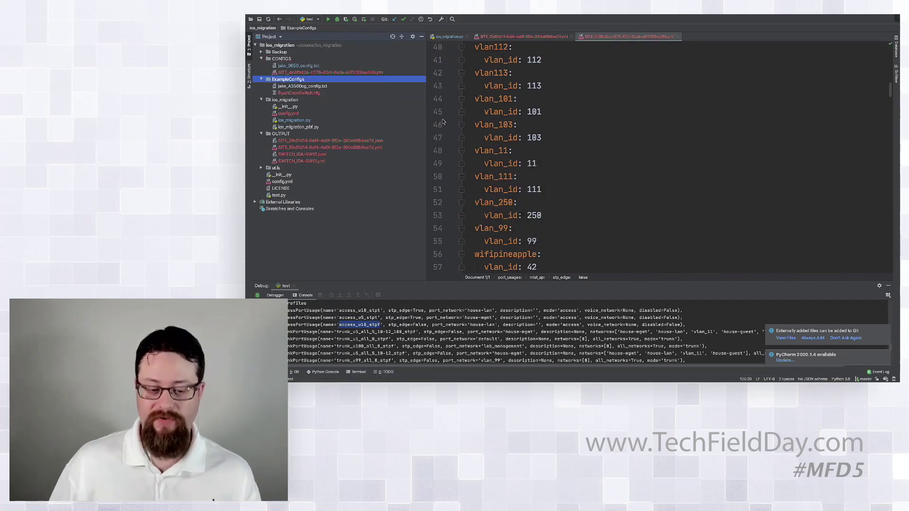
left_click(338, 20)
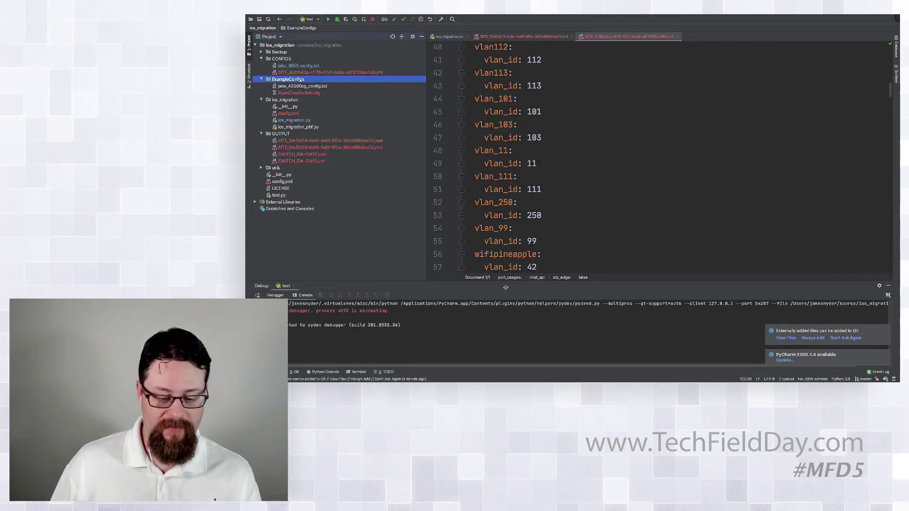
left_click_drag(507, 281, 507, 143)
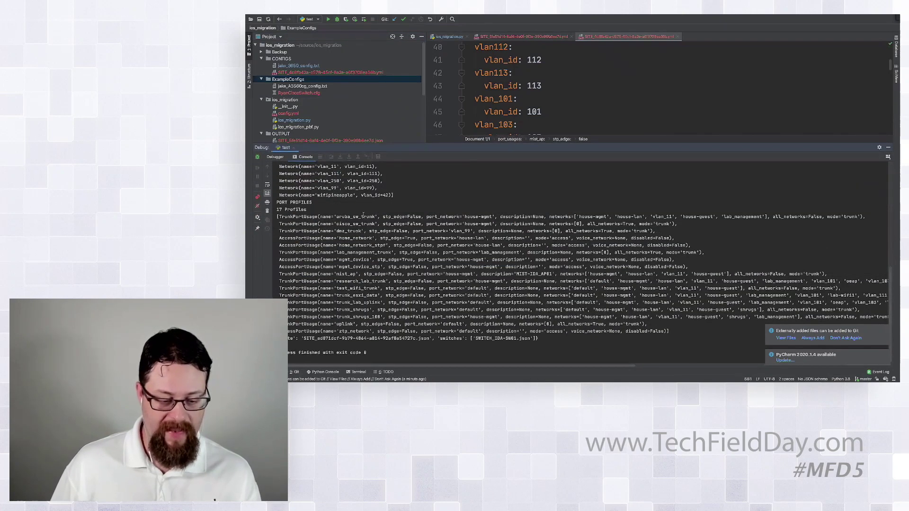
Highlight the aruba_sw_trunk, cisco_sw_trunk, home_network_stpf and trunk_shrugs profiles, then drag jake_A3560cg_config.txt to CONFIGS.
double_click(352, 217)
double_click(355, 223)
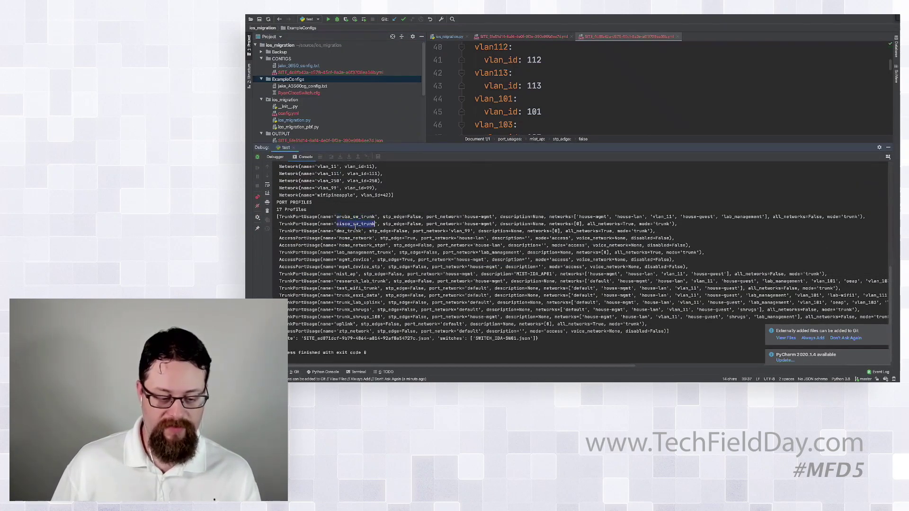
double_click(354, 245)
double_click(352, 259)
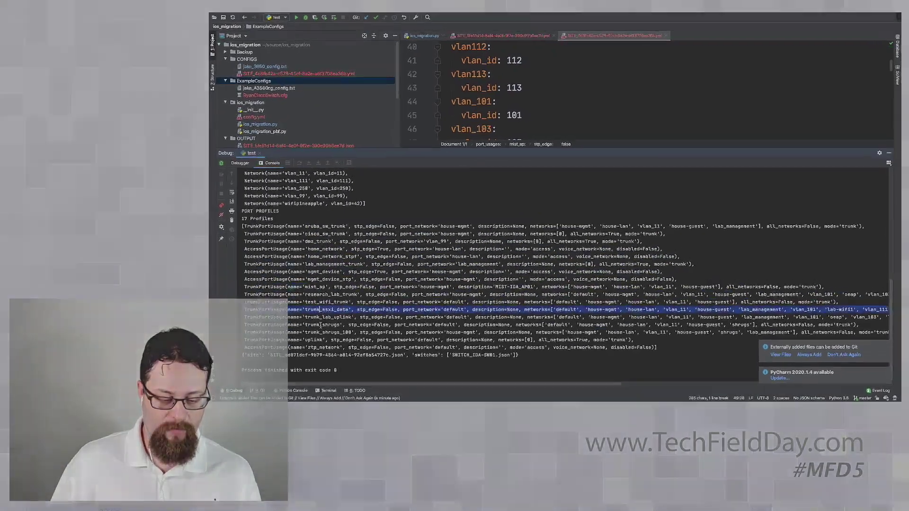
double_click(351, 310)
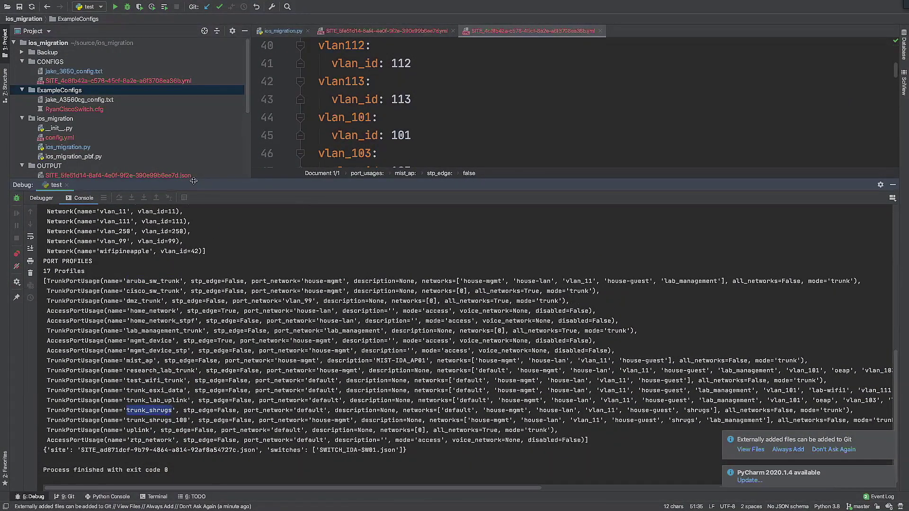
left_click_drag(97, 100, 64, 64)
Confirm moving jake_A3560cg_config.txt, rerun the parser, and highlight the new trunk_u5_all_1_5_10-12_100_110-113_stpf profile.
left_click(574, 287)
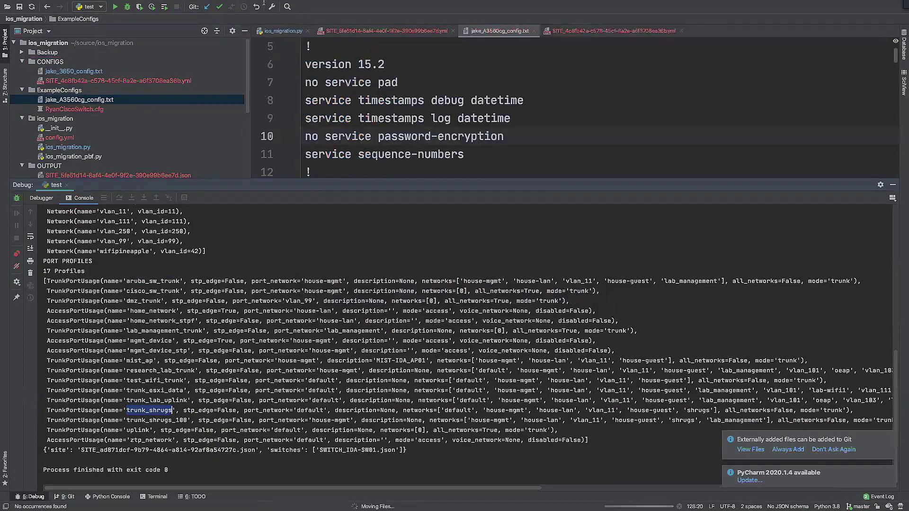
left_click(128, 7)
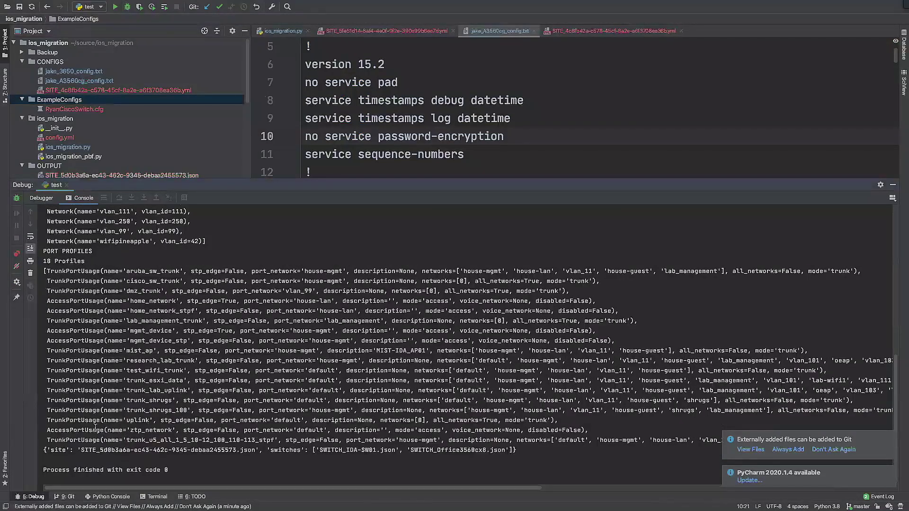
left_click_drag(112, 438, 274, 441)
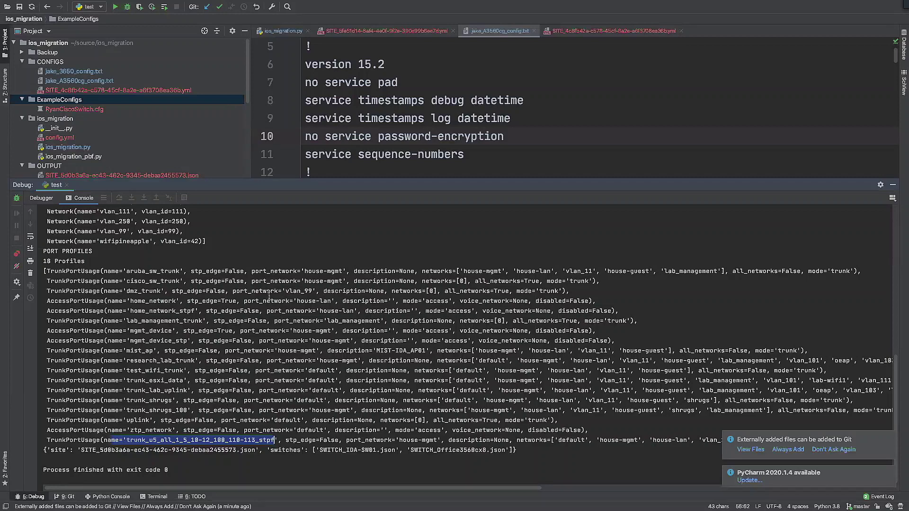
triple_click(205, 440)
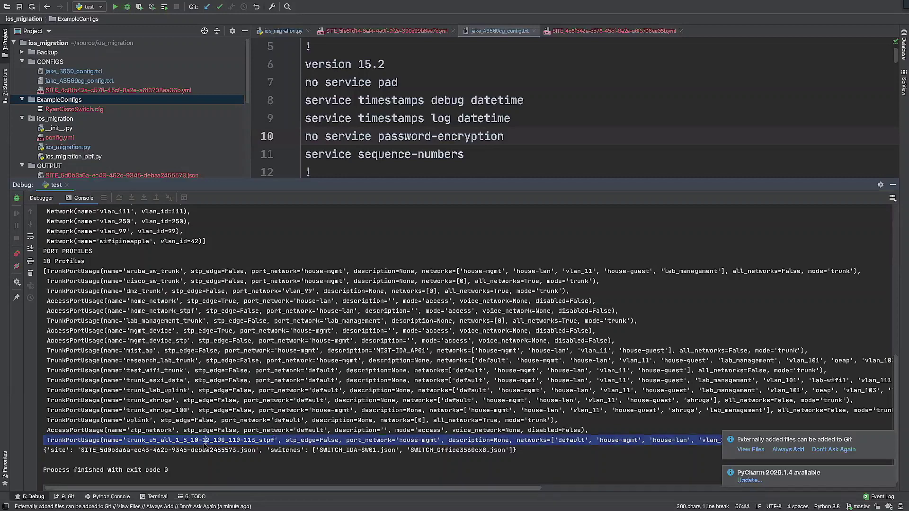
left_click(205, 443)
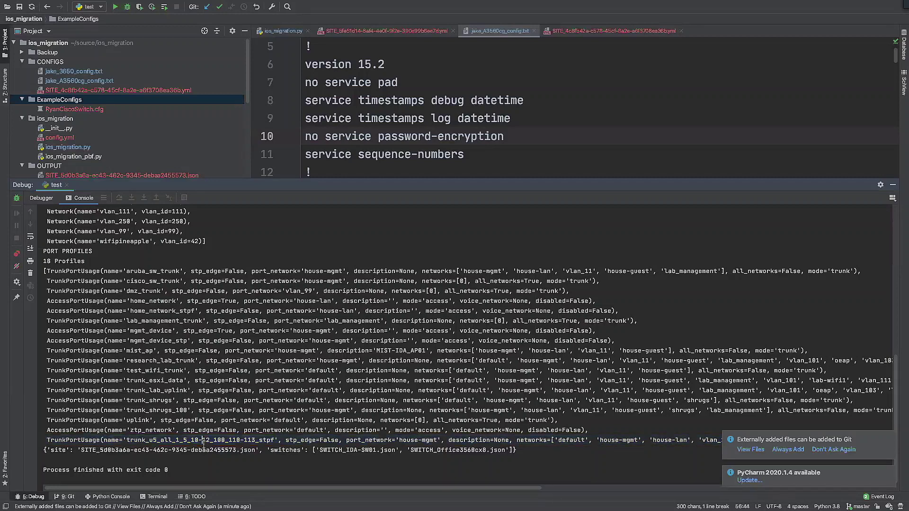
left_click_drag(127, 440, 276, 441)
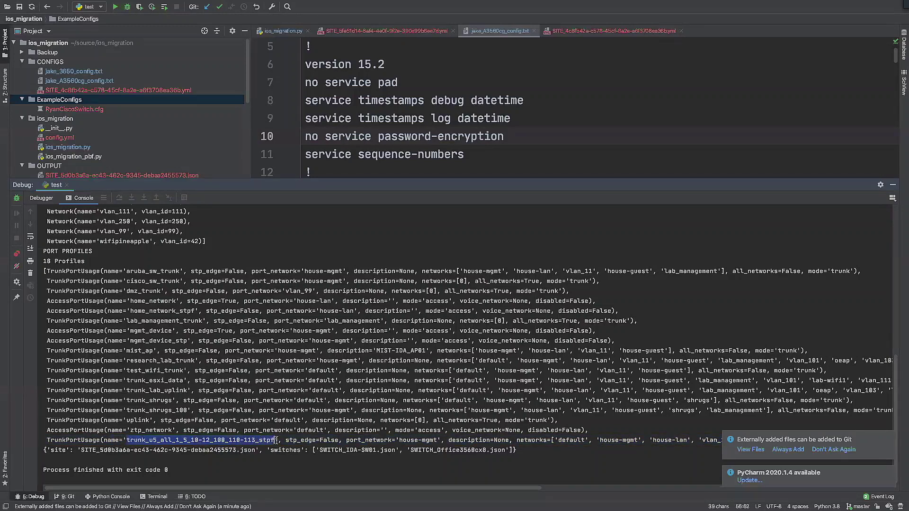